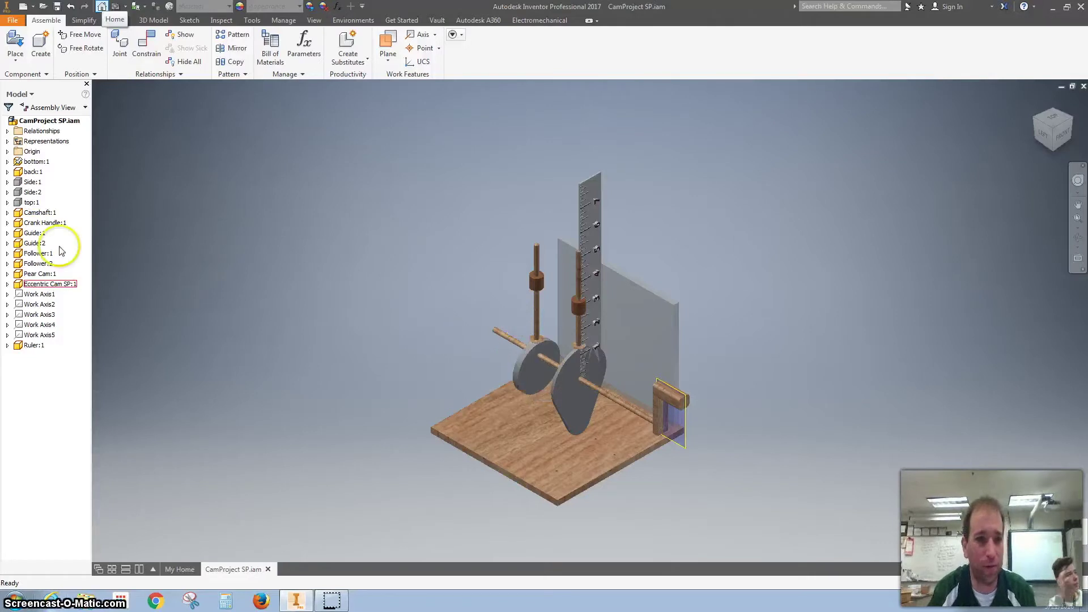
Unhide top:1, delete the Eccentric Cam and Pear Cam, and start Place Component.
{"action": "right_click", "coordinate": [27, 205]}
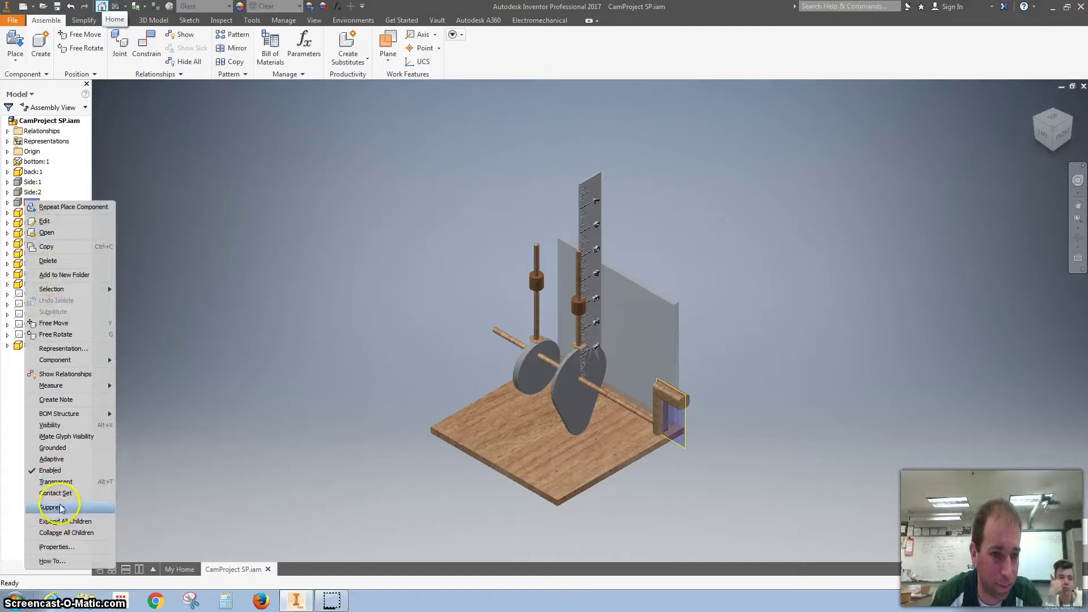
{"action": "left_click", "coordinate": [91, 426]}
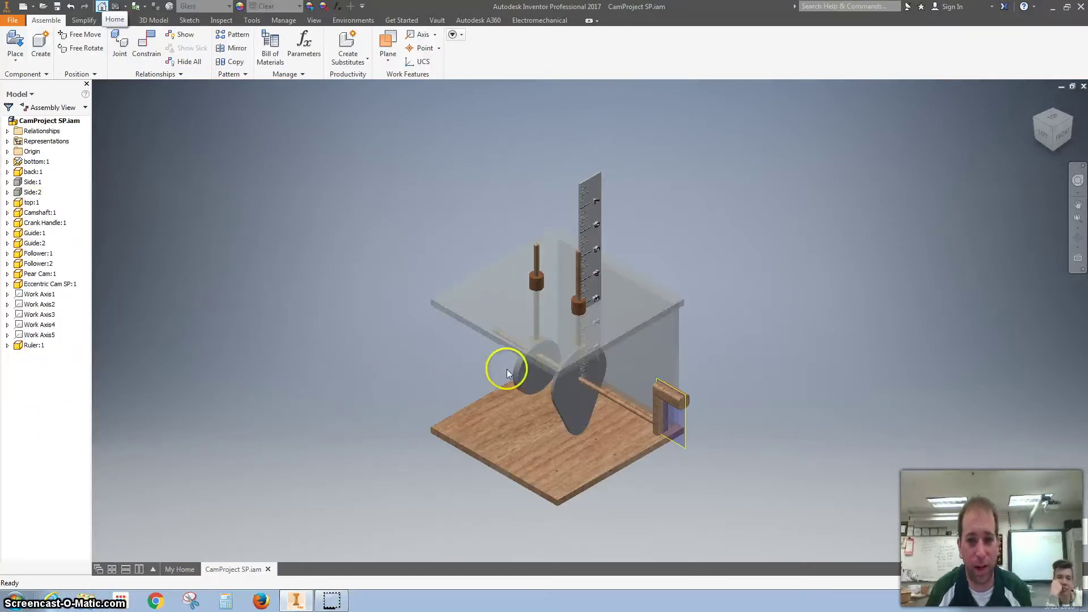
{"action": "left_click", "coordinate": [525, 378]}
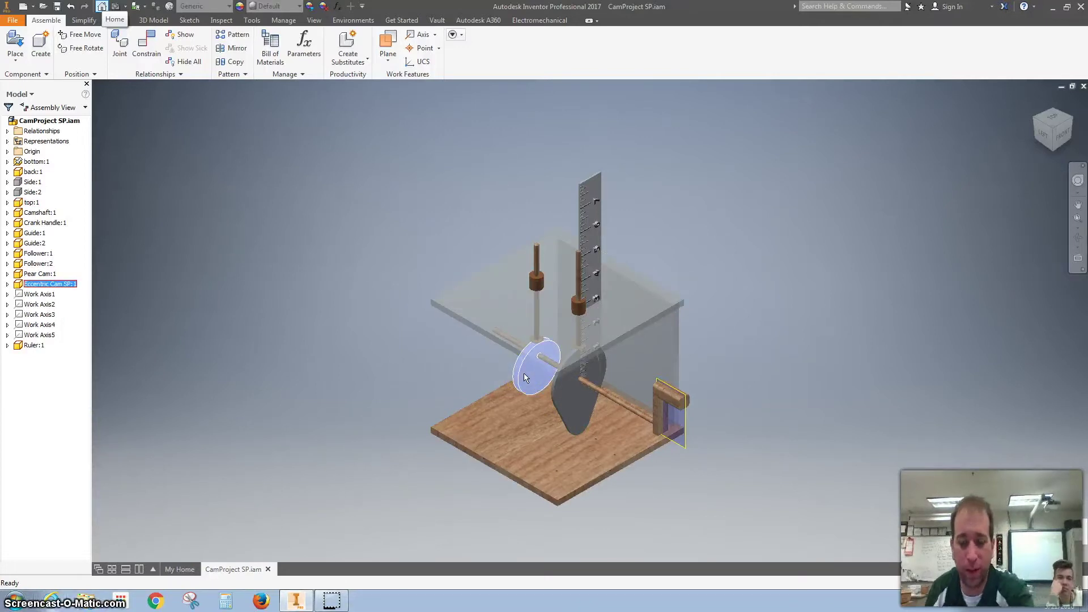
{"action": "key", "text": "Delete"}
{"action": "left_click", "coordinate": [554, 391]}
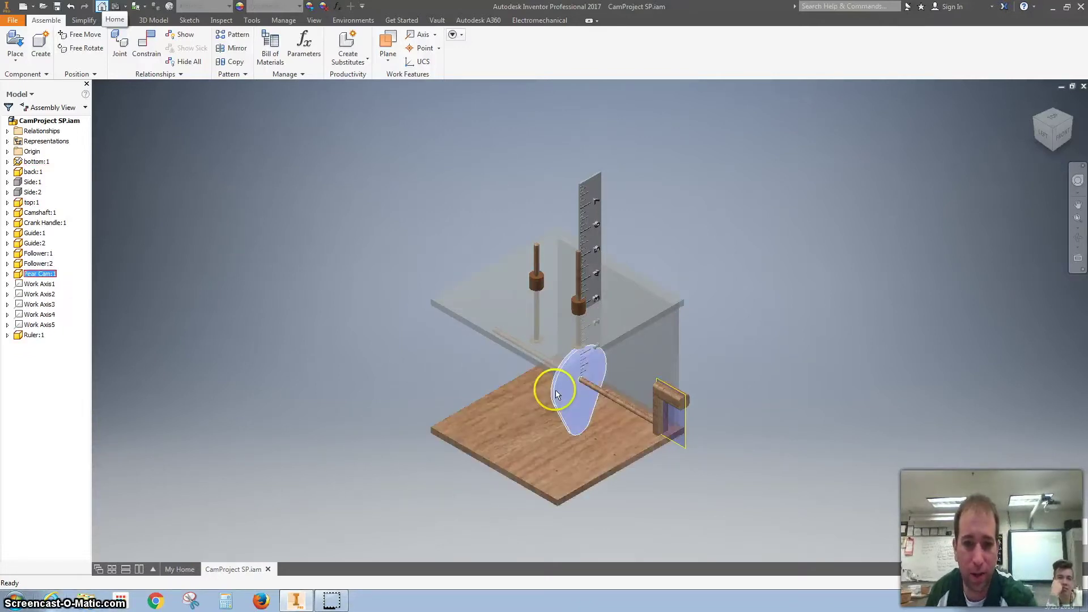
{"action": "key", "text": "Delete"}
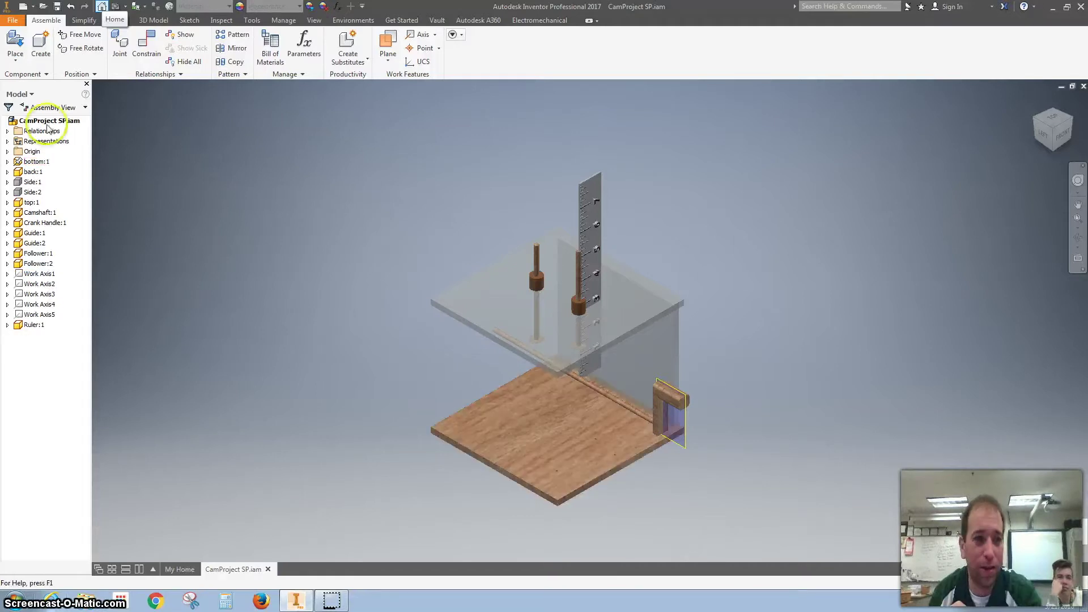
{"action": "left_click", "coordinate": [12, 42]}
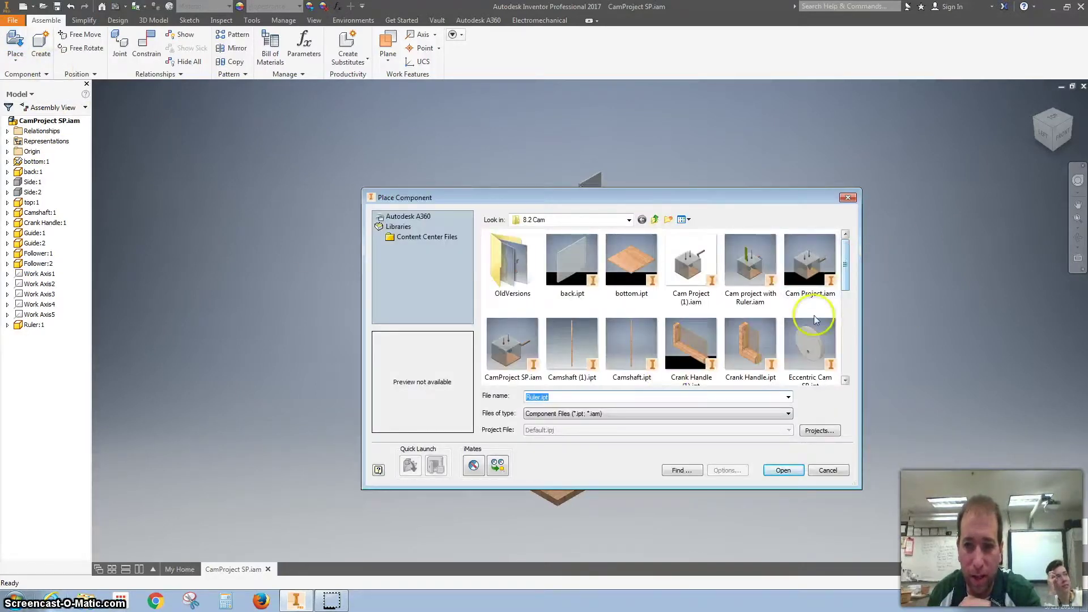
Place one copy of Hex Cam SP.ipt in the assembly.
{"action": "left_click_drag", "start_coordinate": [840, 268], "coordinate": [846, 305]}
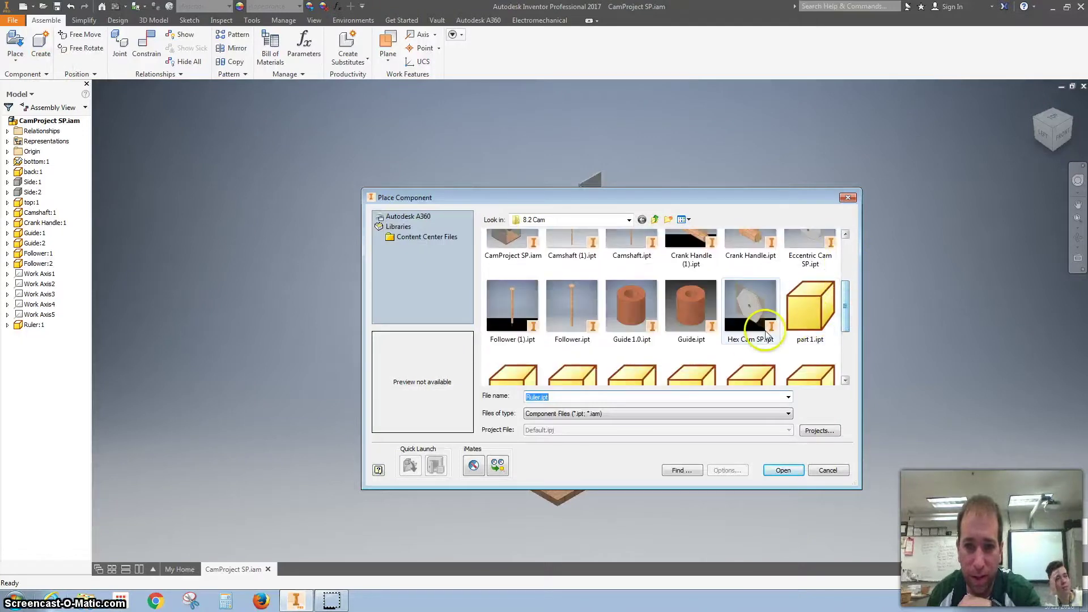
{"action": "double_click", "coordinate": [746, 321]}
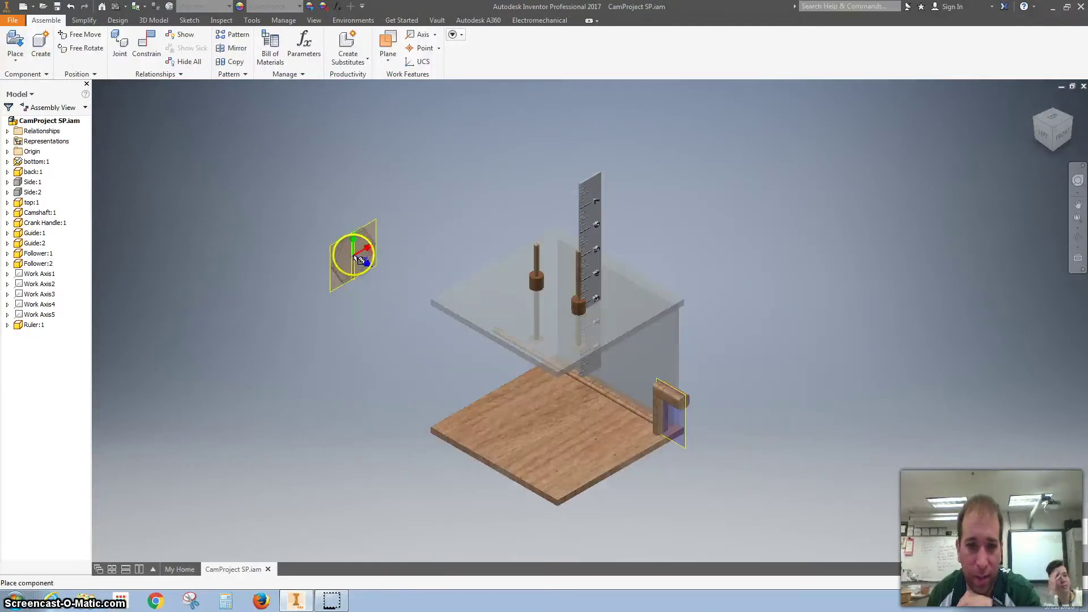
{"action": "left_click", "coordinate": [362, 276]}
{"action": "key", "text": "Escape"}
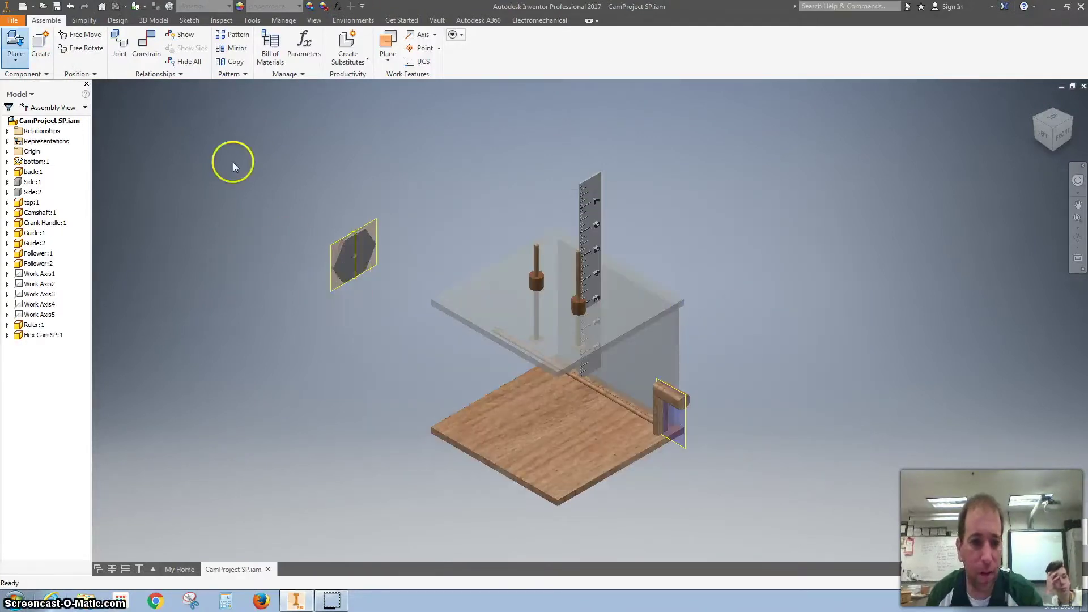
Place one copy of Snail Cam SP.ipt beside the base.
{"action": "left_click", "coordinate": [15, 48]}
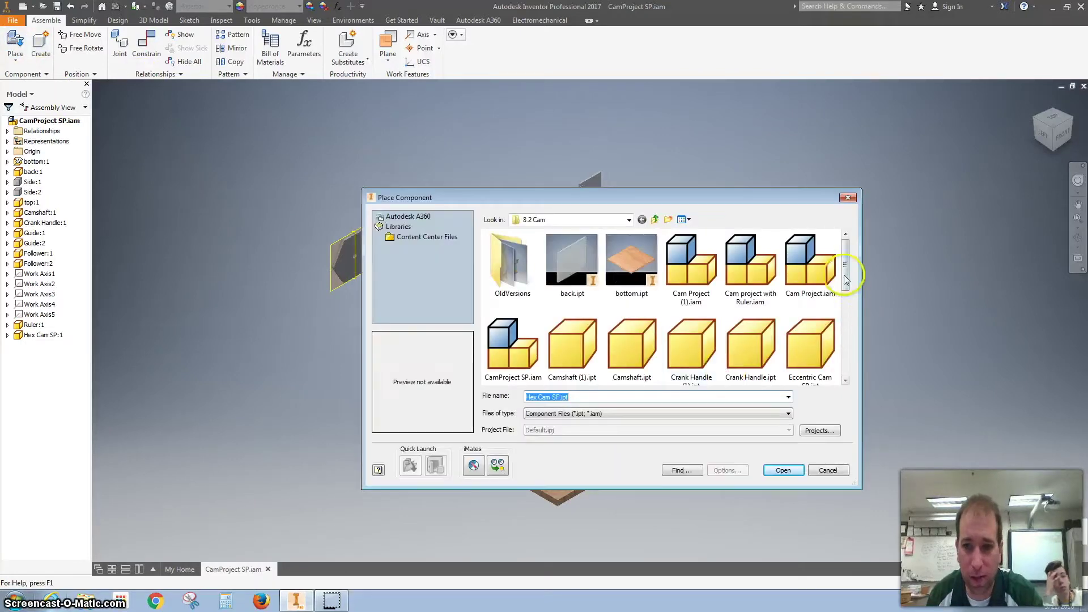
{"action": "left_click_drag", "start_coordinate": [846, 274], "coordinate": [845, 352]}
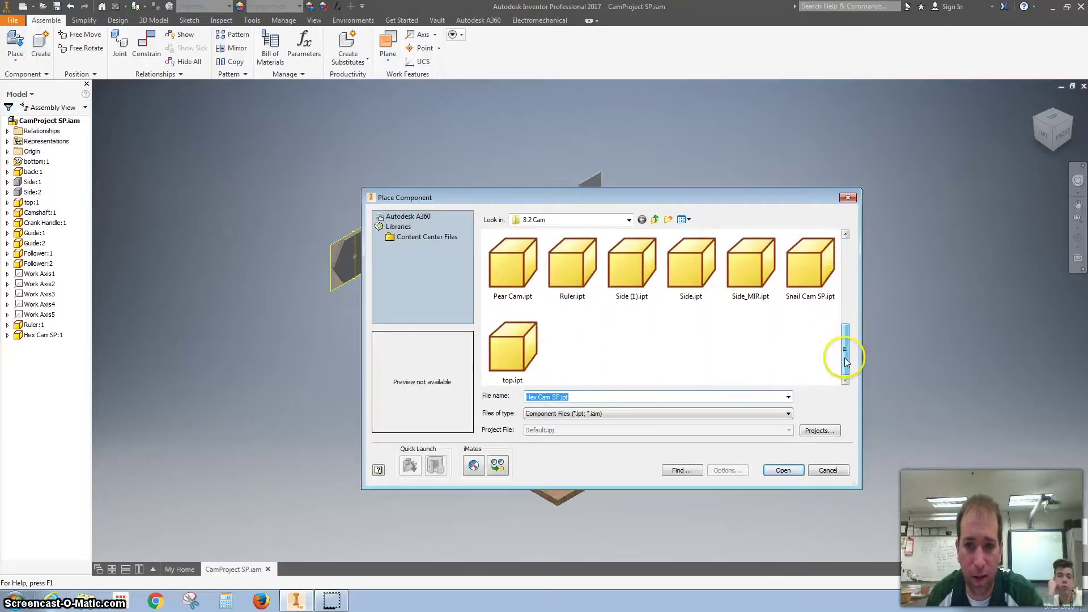
{"action": "double_click", "coordinate": [807, 274]}
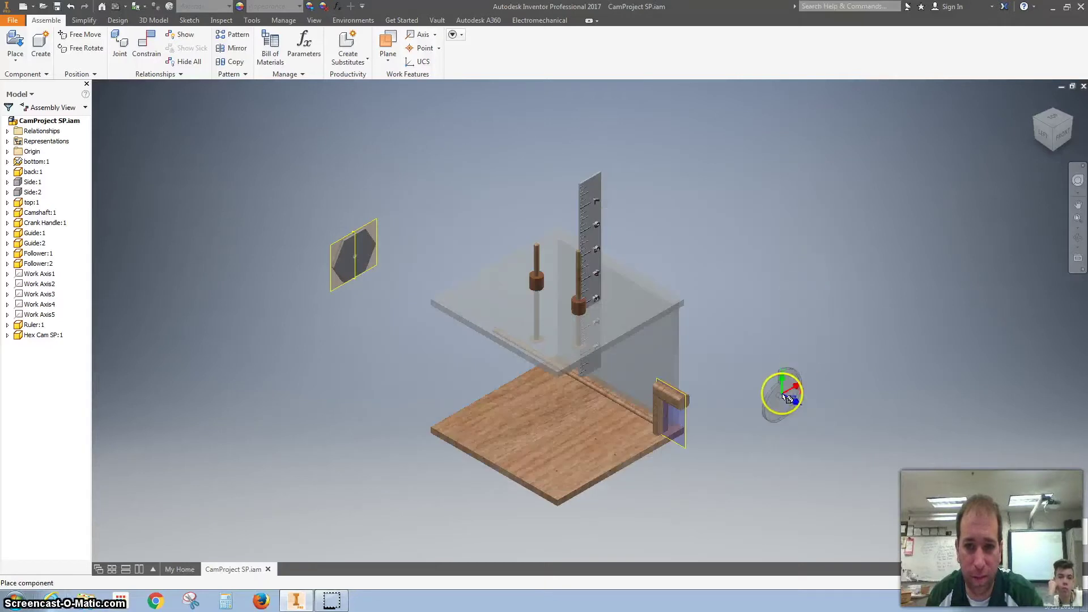
{"action": "left_click", "coordinate": [785, 399]}
{"action": "key", "text": "Escape"}
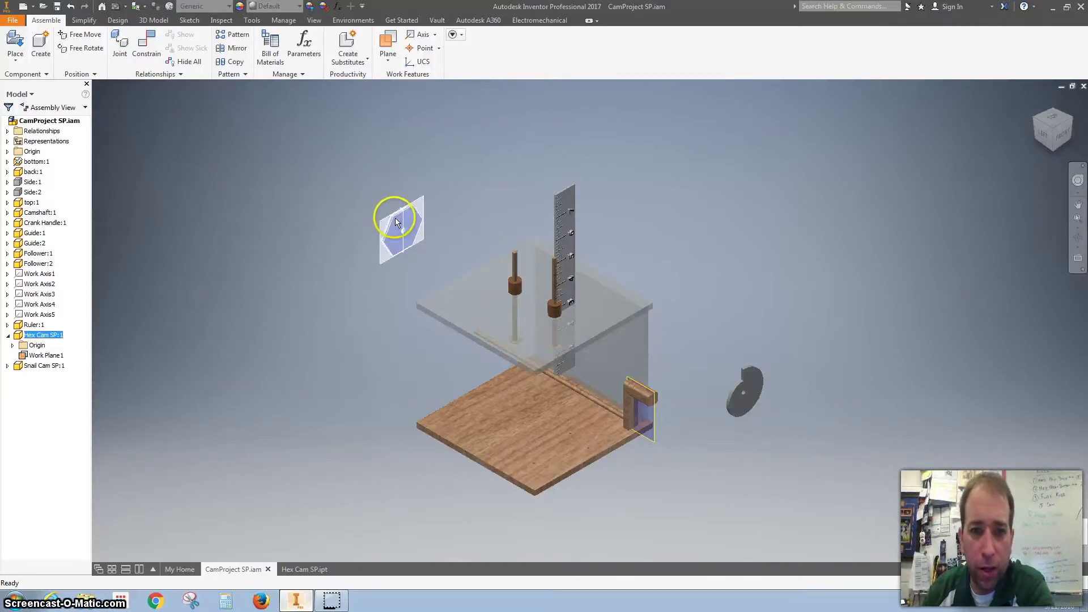
Zoom in on the hex cam, zoom to fit the assembly, then select and right-click the snail cam.
{"action": "scroll", "coordinate": [399, 225], "scroll_direction": "up", "scroll_amount": 5}
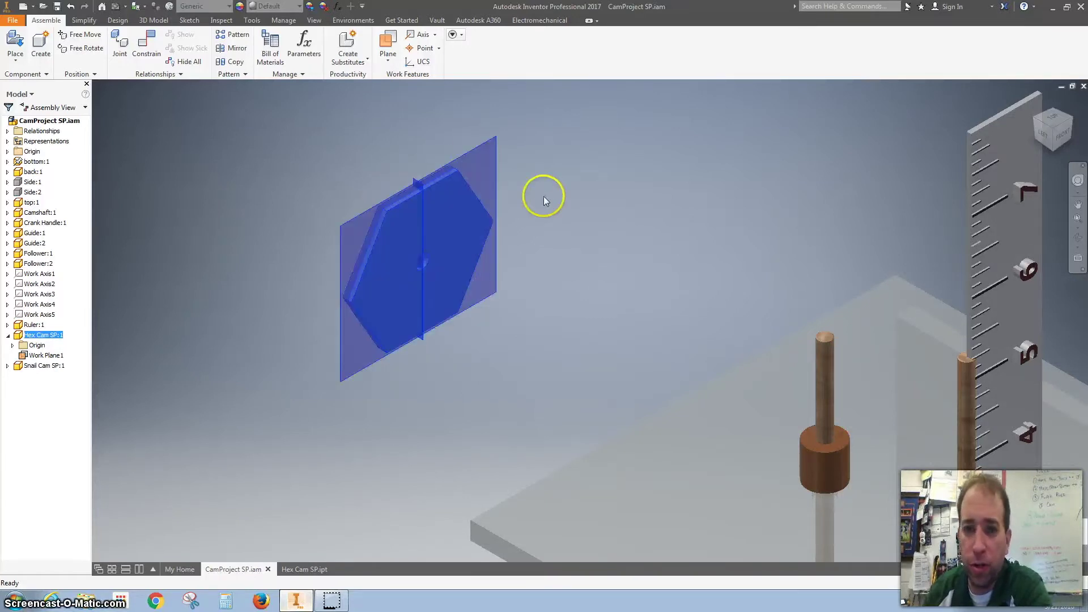
{"action": "key", "text": "F6"}
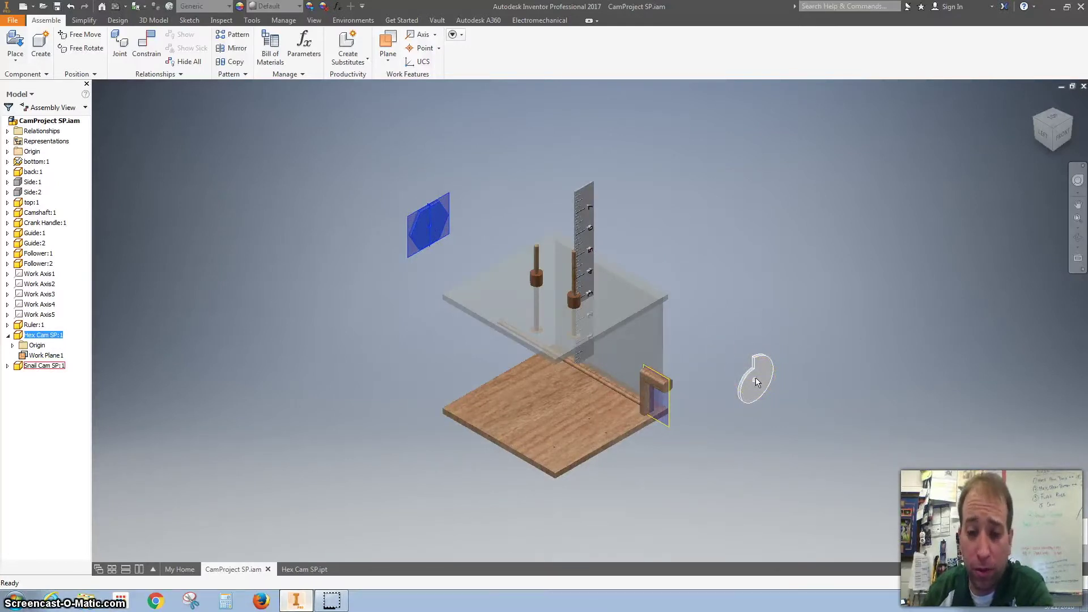
{"action": "left_click", "coordinate": [758, 383]}
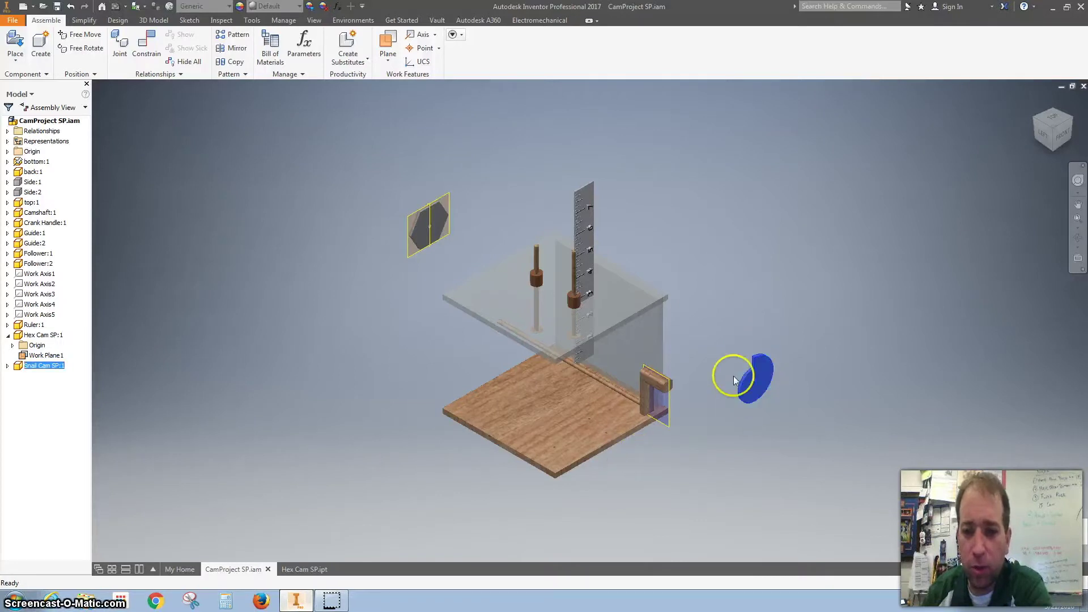
{"action": "right_click", "coordinate": [761, 366]}
Open Snail Cam SP.ipt, expand its Origin folder, and edit Sketch1 under Extrusion1.
{"action": "left_click", "coordinate": [761, 332]}
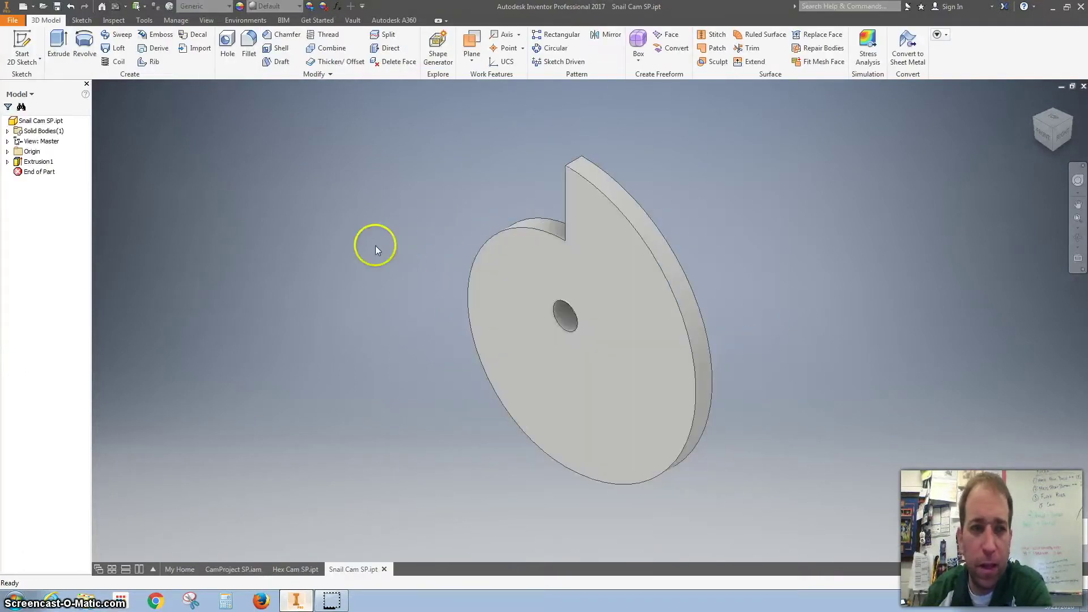
{"action": "left_click", "coordinate": [7, 152]}
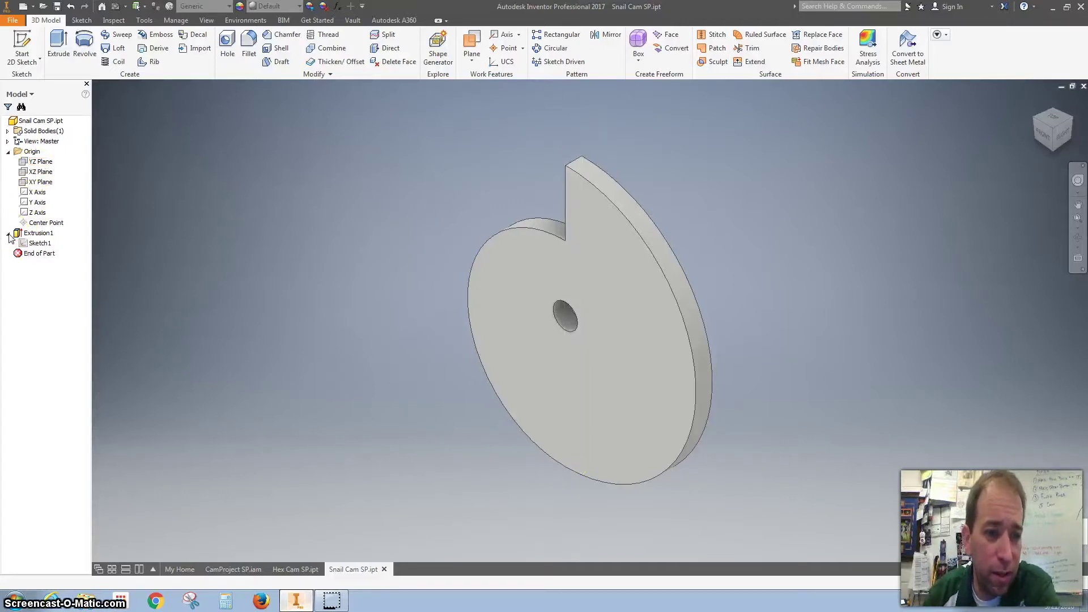
{"action": "double_click", "coordinate": [36, 243]}
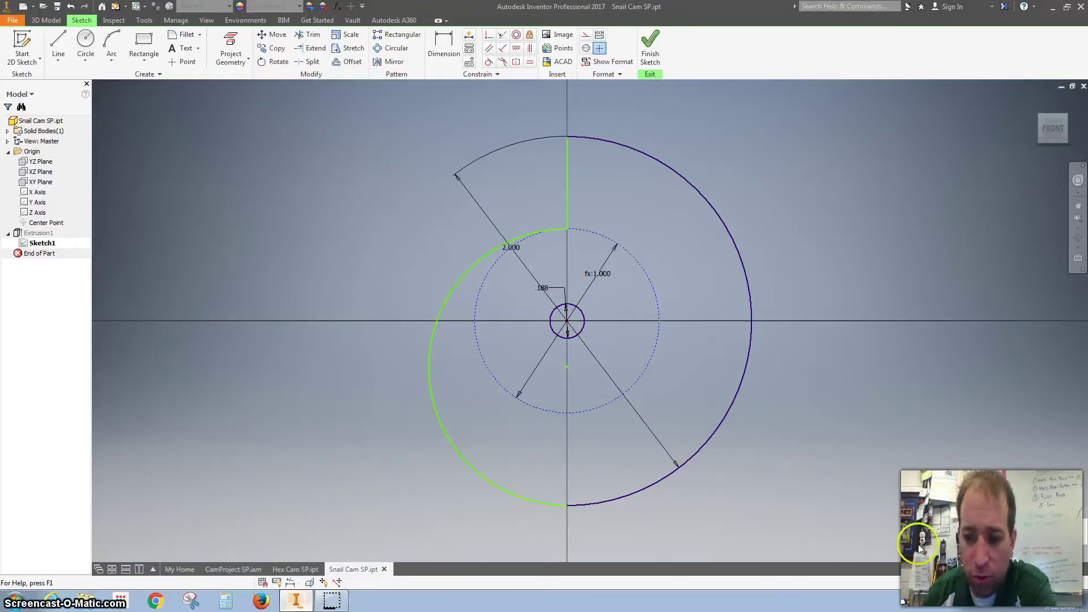
Dimension the vertical step to .500 and the left arc radius to .750, then finish Sketch1.
{"action": "left_click", "coordinate": [444, 45]}
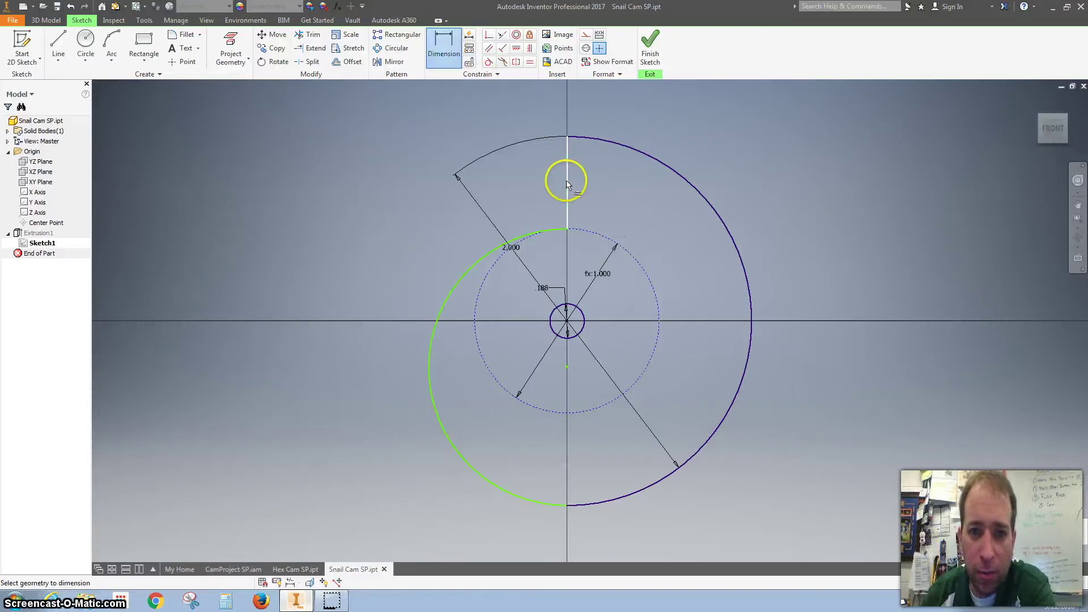
{"action": "left_click", "coordinate": [535, 176]}
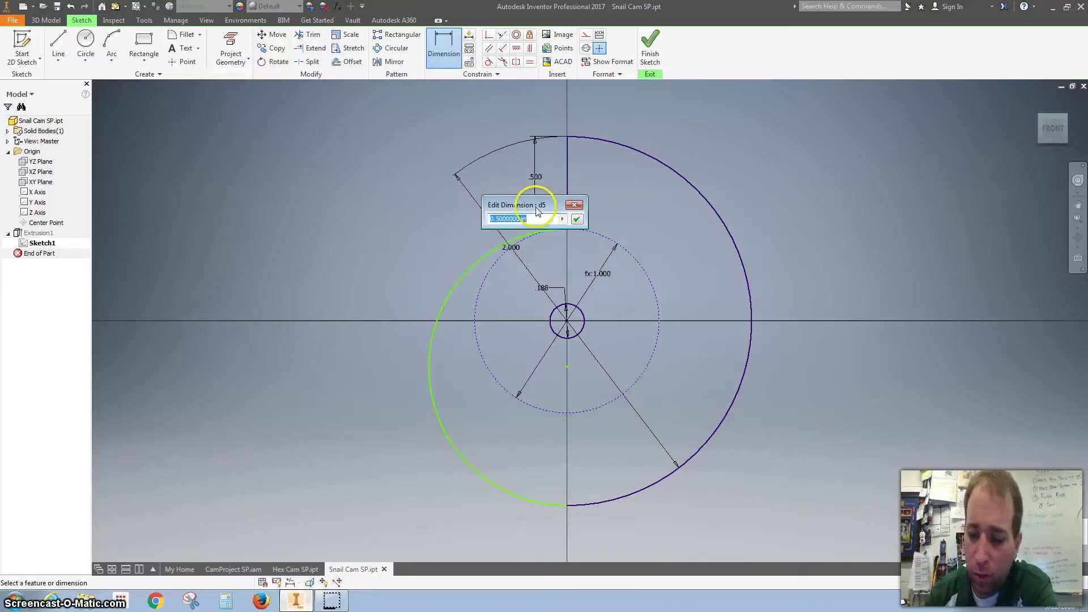
{"action": "type", "text": ".5"}
{"action": "key", "text": "Return"}
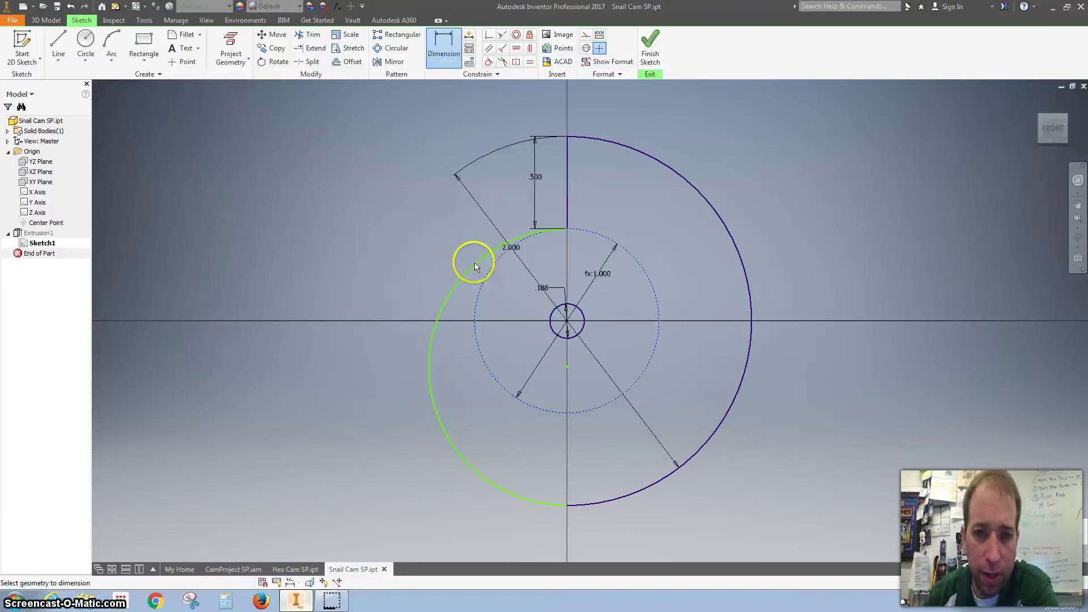
{"action": "left_click", "coordinate": [473, 270]}
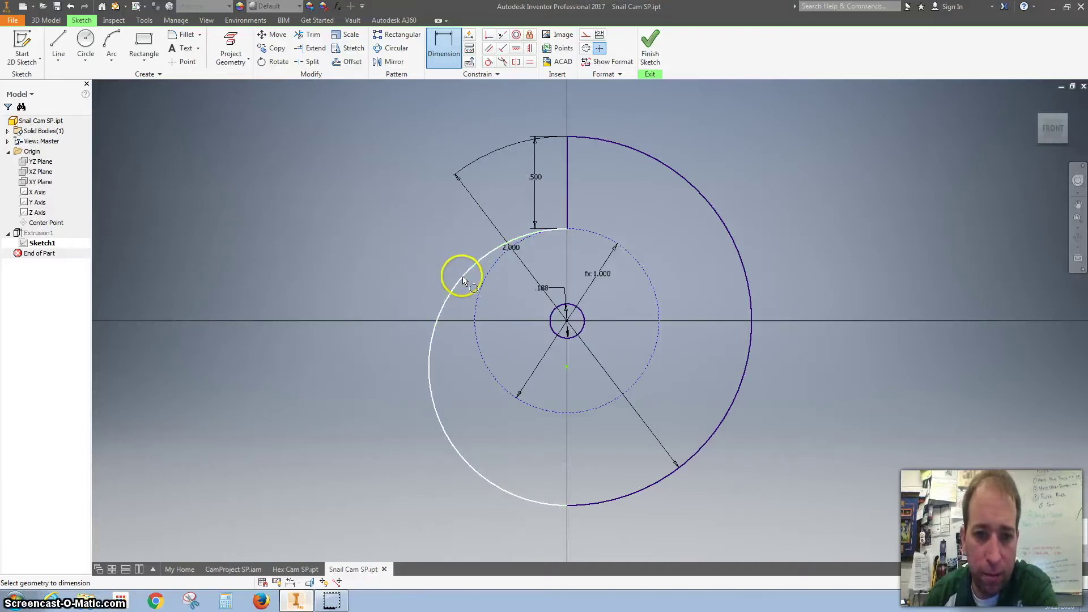
{"action": "left_click", "coordinate": [433, 239]}
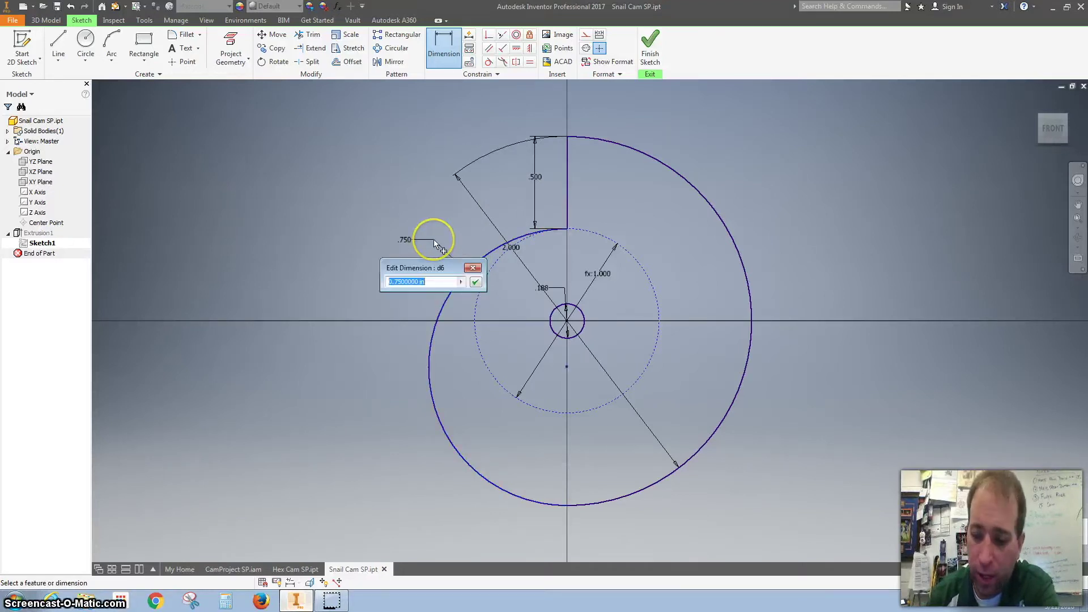
{"action": "type", "text": ".75"}
{"action": "key", "text": "Return"}
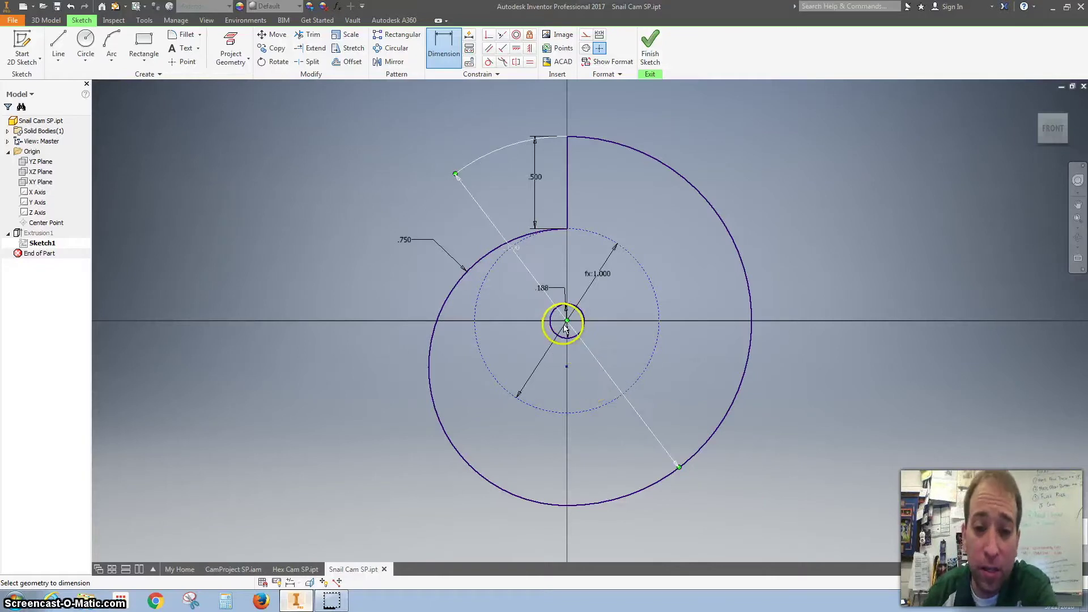
{"action": "left_click", "coordinate": [654, 57]}
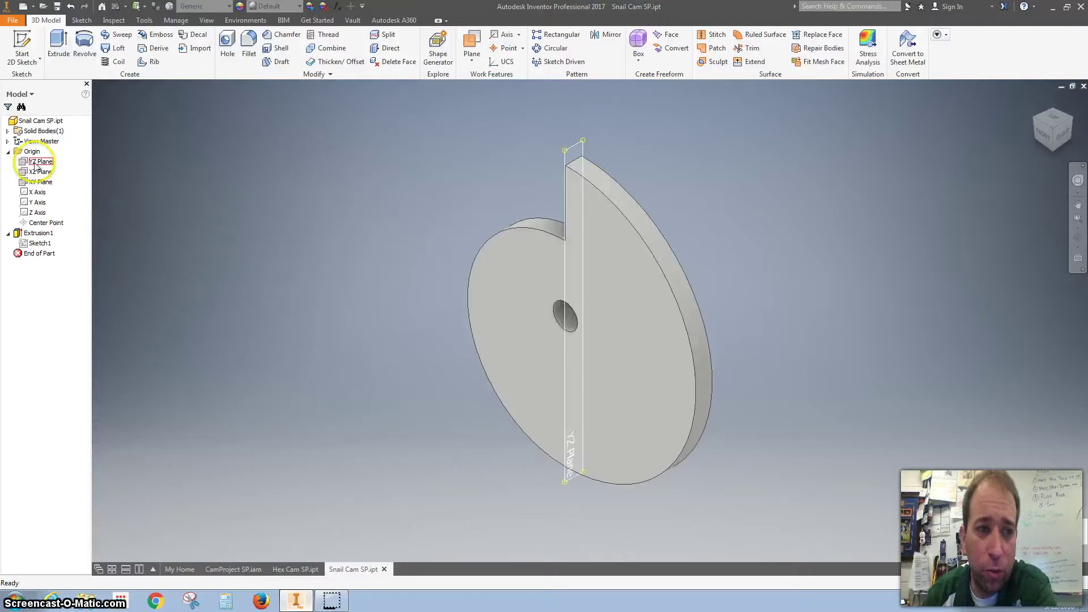
Make the snail cam's YZ Plane visible in the model.
{"action": "left_click", "coordinate": [8, 151]}
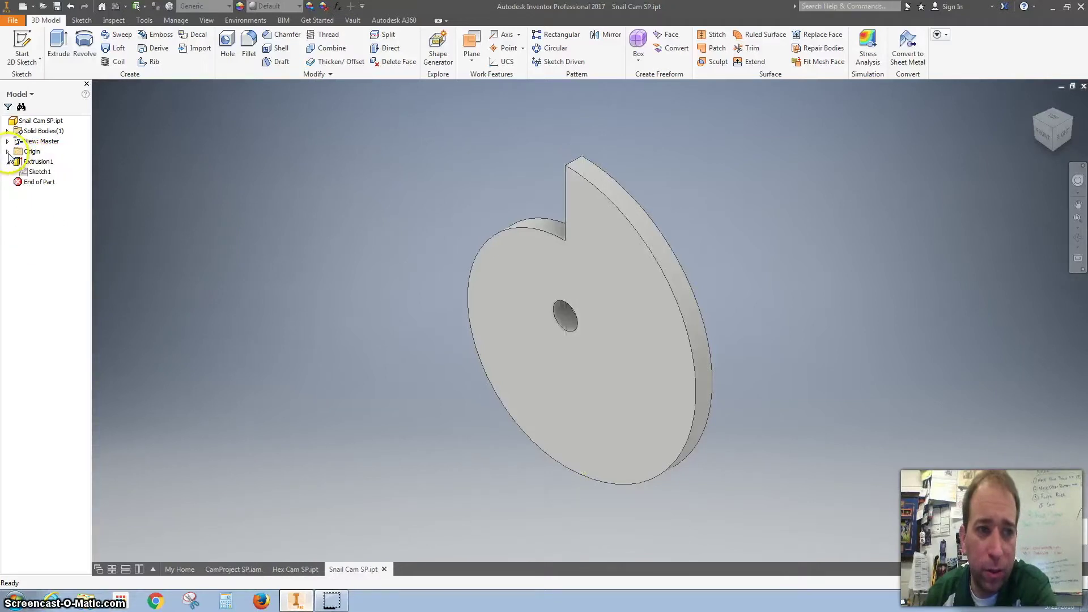
{"action": "left_click", "coordinate": [8, 151]}
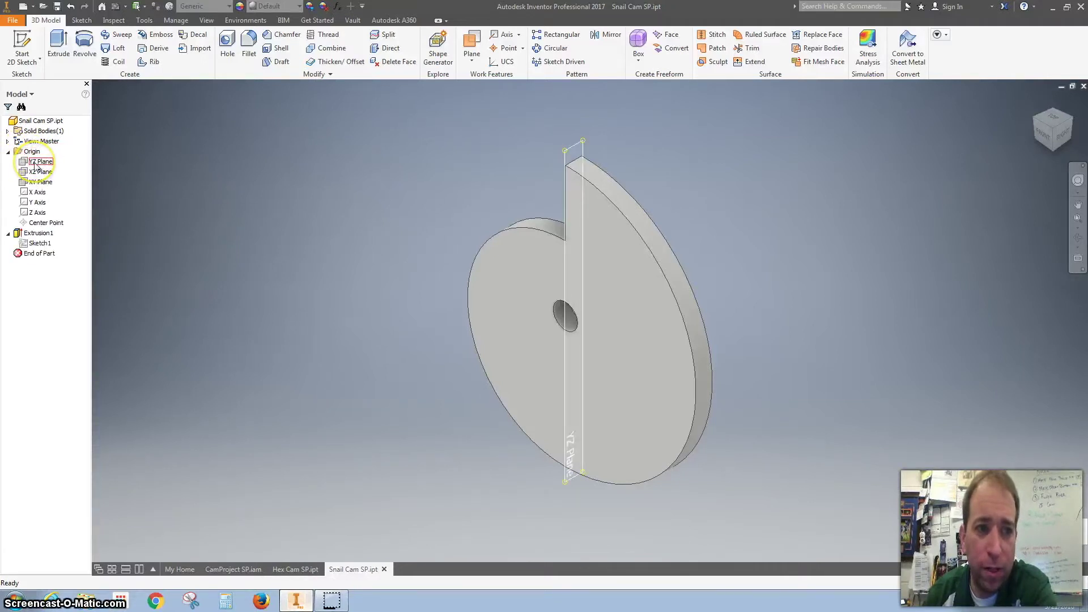
{"action": "left_click", "coordinate": [34, 163]}
{"action": "right_click", "coordinate": [36, 164]}
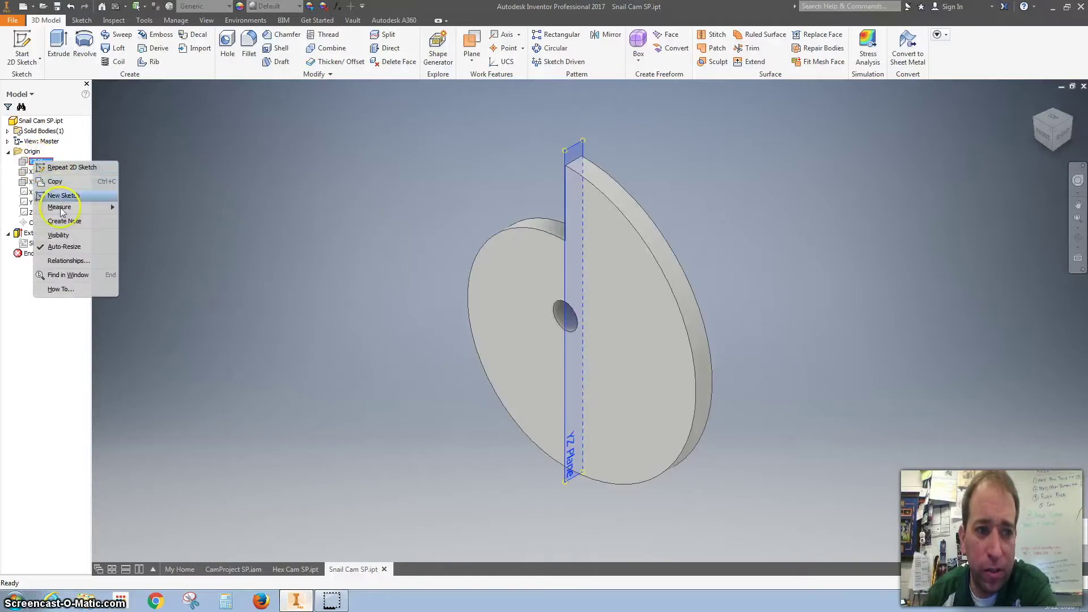
{"action": "left_click", "coordinate": [67, 234]}
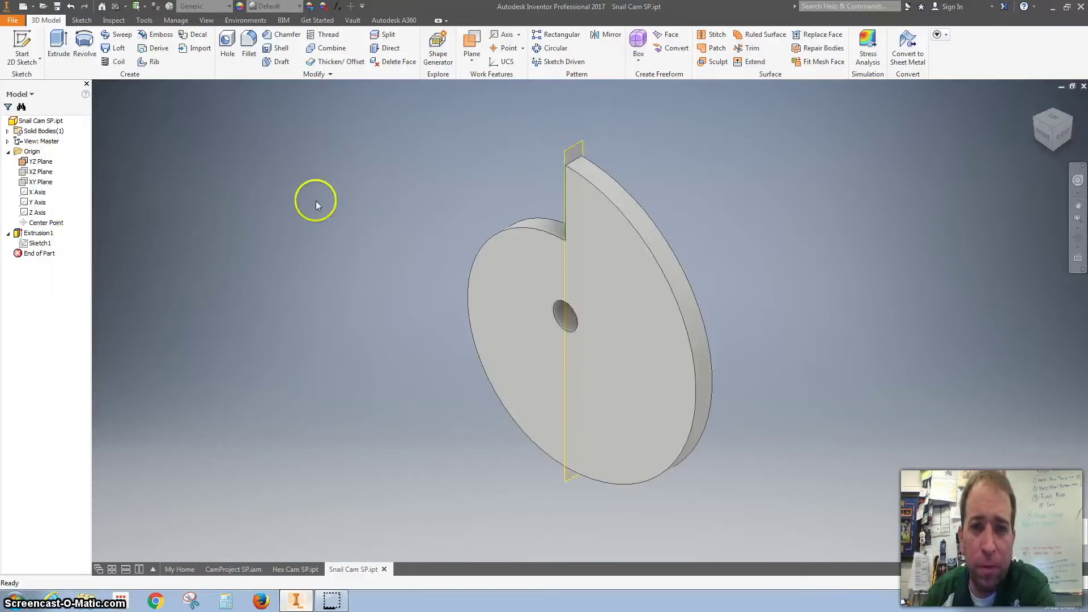
Create Work Plane1 midway between the disc's front and back faces, then return to CamProject SP.iam.
{"action": "left_click", "coordinate": [472, 50]}
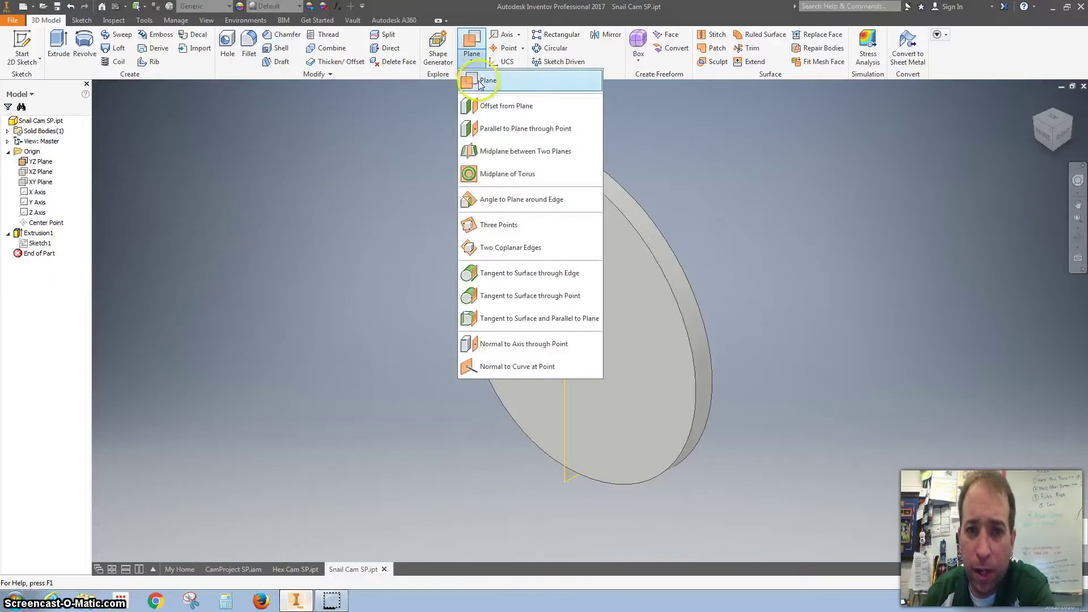
{"action": "left_click", "coordinate": [500, 151]}
{"action": "left_click", "coordinate": [577, 203]}
{"action": "left_click", "coordinate": [627, 241]}
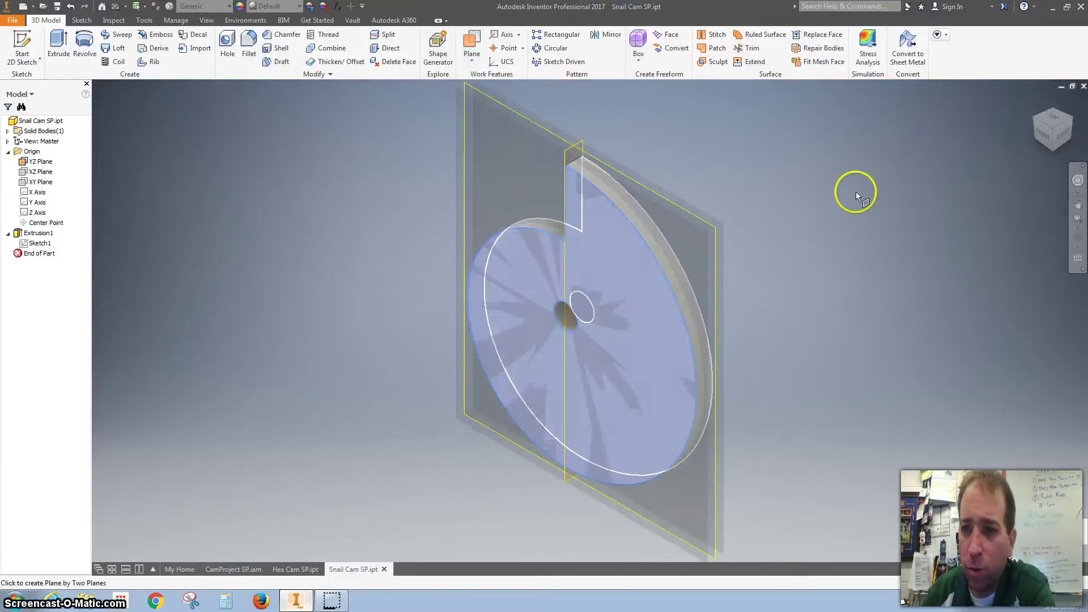
{"action": "left_click", "coordinate": [1068, 122]}
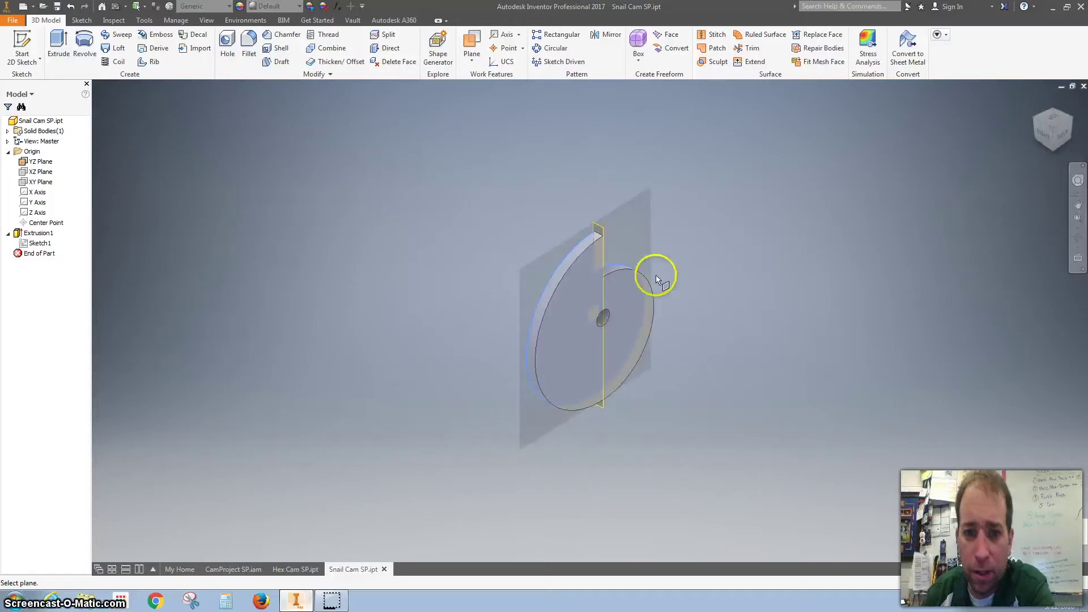
{"action": "left_click", "coordinate": [546, 267]}
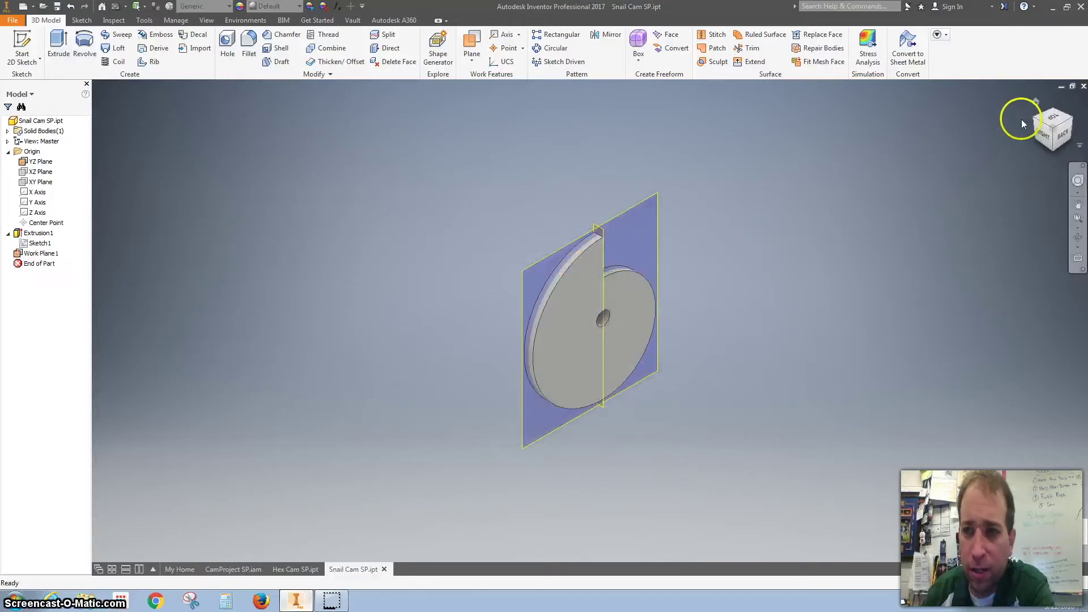
{"action": "left_click", "coordinate": [1038, 101]}
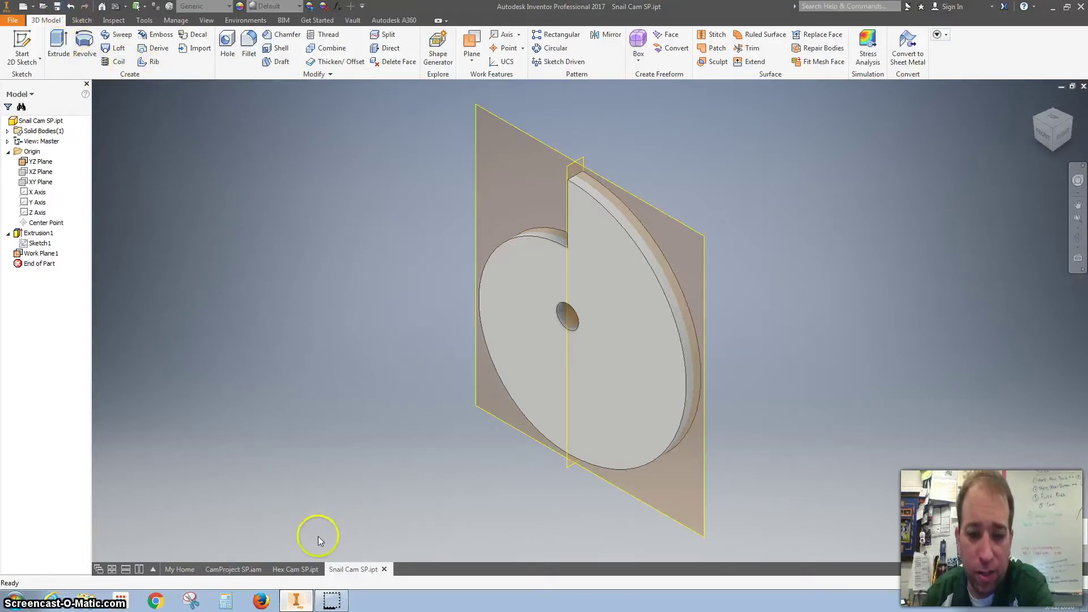
{"action": "left_click", "coordinate": [233, 569]}
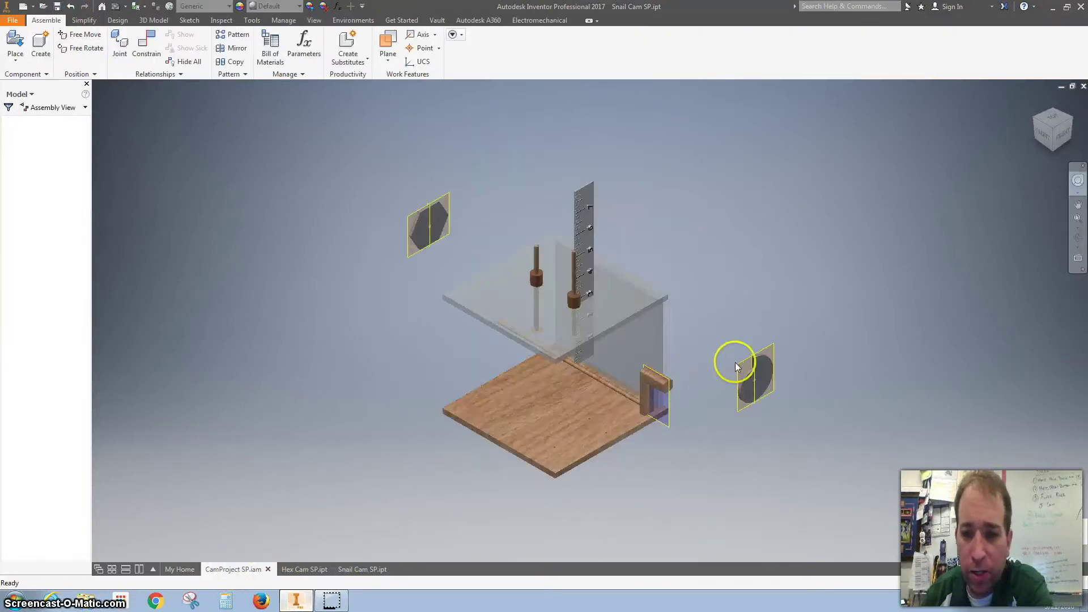
Mate the follower rod's axis to the hex cam's Work Plane1.
{"action": "left_click", "coordinate": [151, 48]}
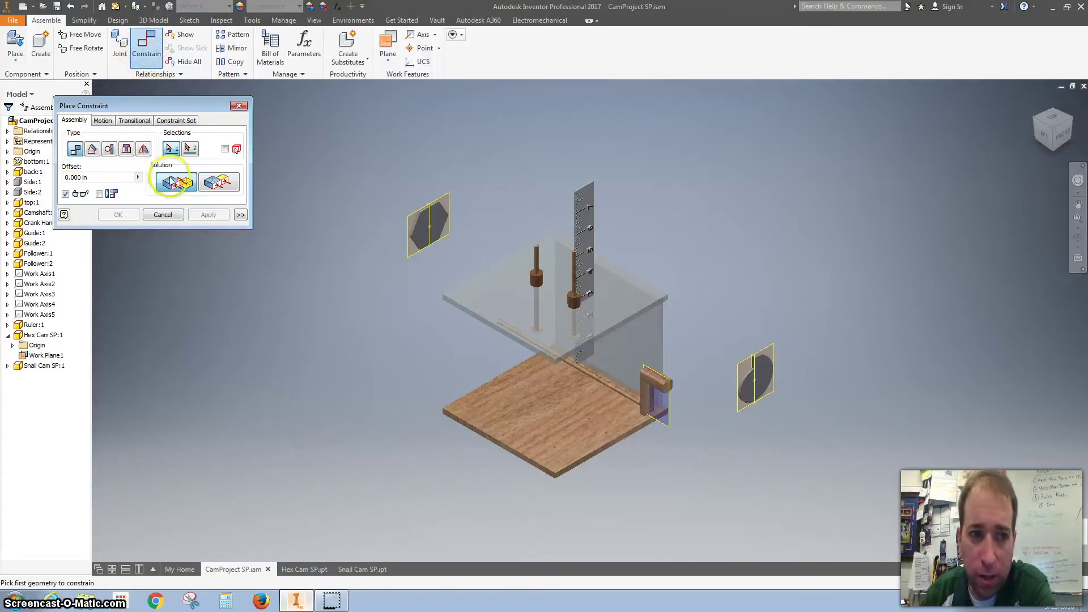
{"action": "scroll", "coordinate": [534, 262], "scroll_direction": "up", "scroll_amount": 3}
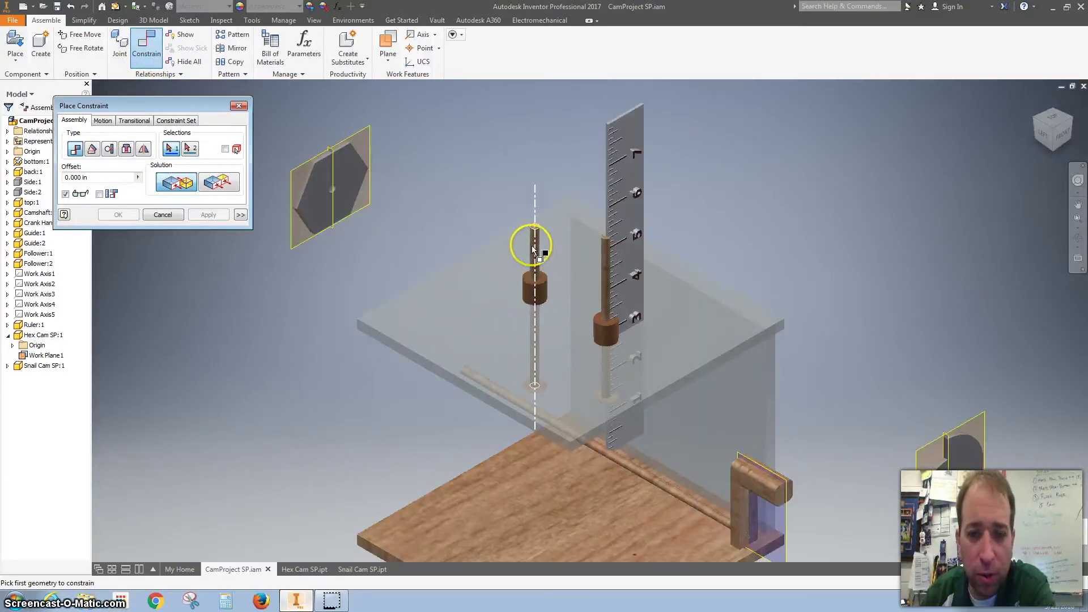
{"action": "left_click", "coordinate": [536, 249]}
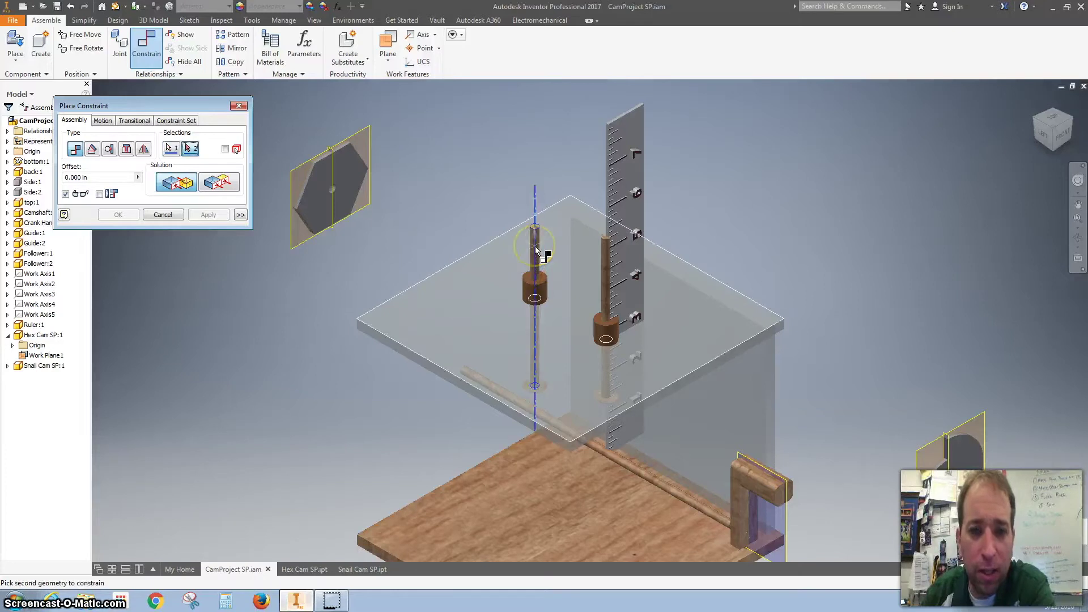
{"action": "left_click", "coordinate": [298, 170]}
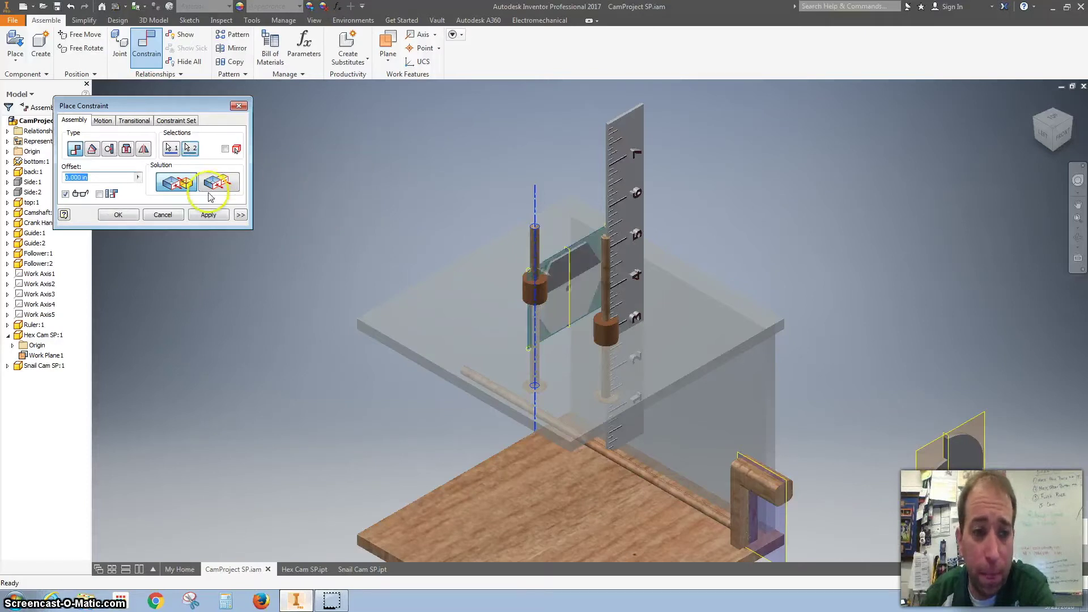
{"action": "left_click", "coordinate": [211, 217]}
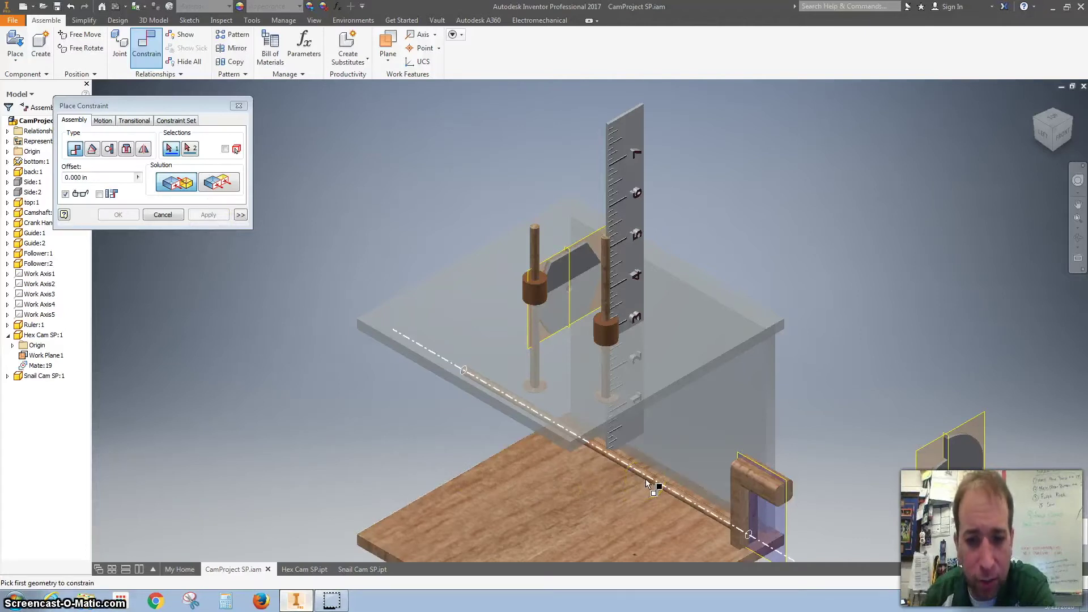
Start a second constraint from the camshaft axis, then cancel it.
{"action": "left_click", "coordinate": [659, 494]}
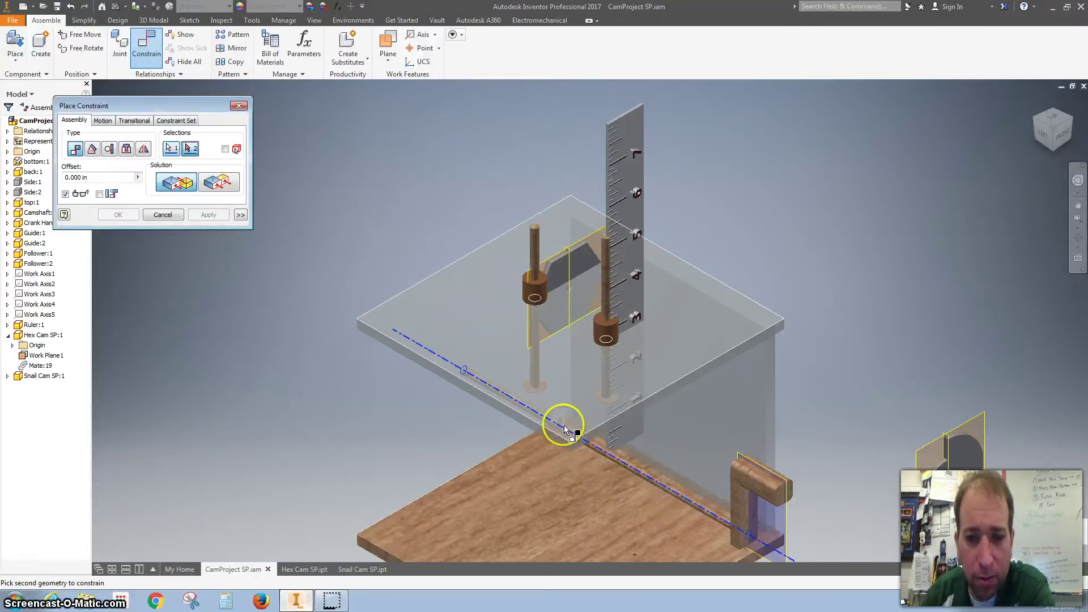
{"action": "scroll", "coordinate": [556, 304], "scroll_direction": "up", "scroll_amount": 5}
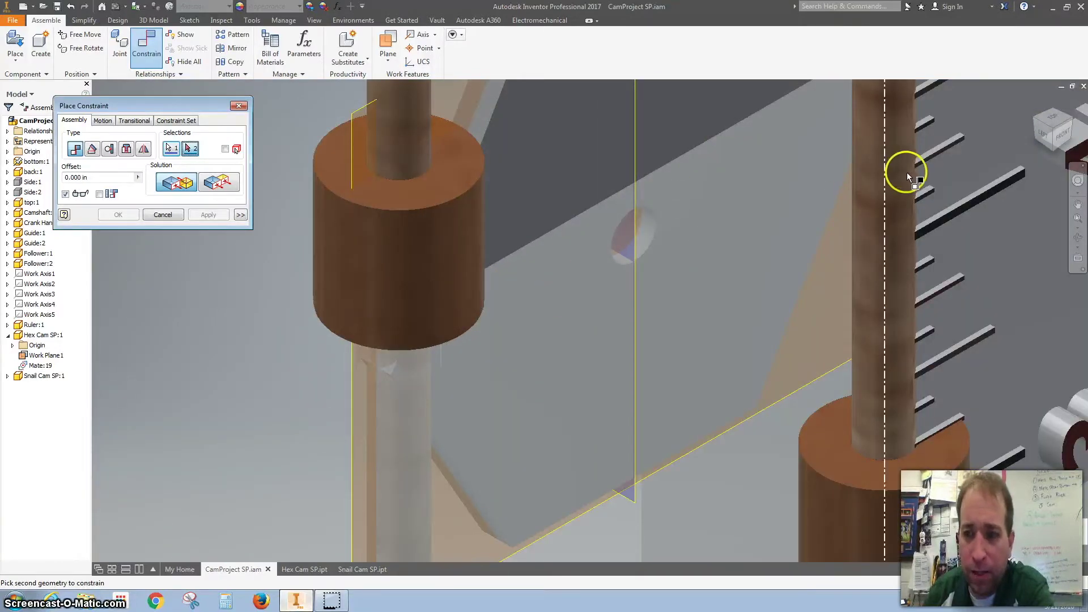
{"action": "scroll", "coordinate": [904, 176], "scroll_direction": "down", "scroll_amount": 5}
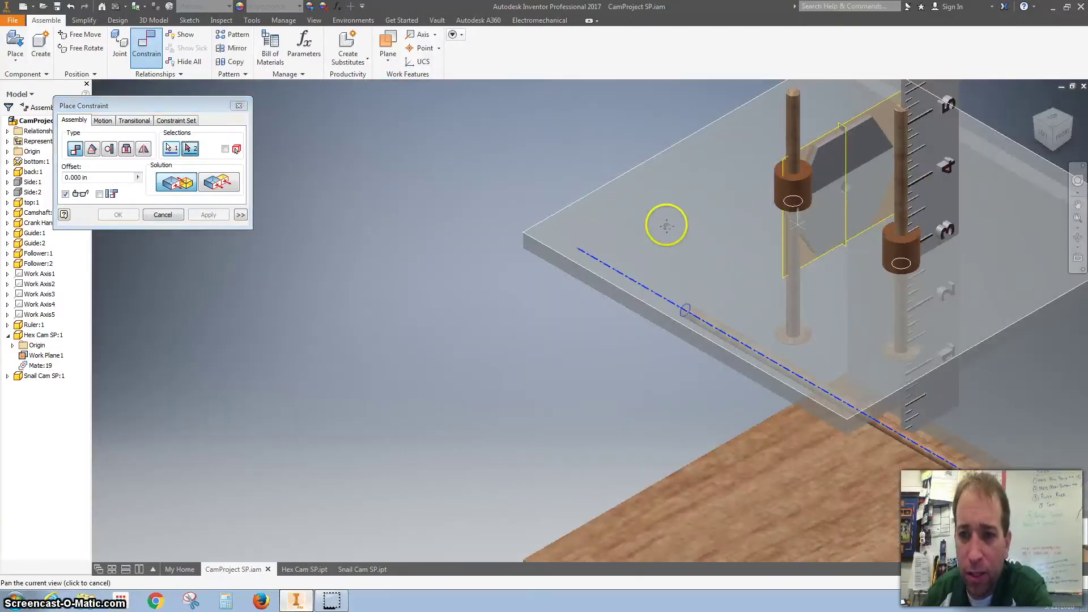
{"action": "middle_click_drag", "start_coordinate": [665, 224], "coordinate": [624, 240]}
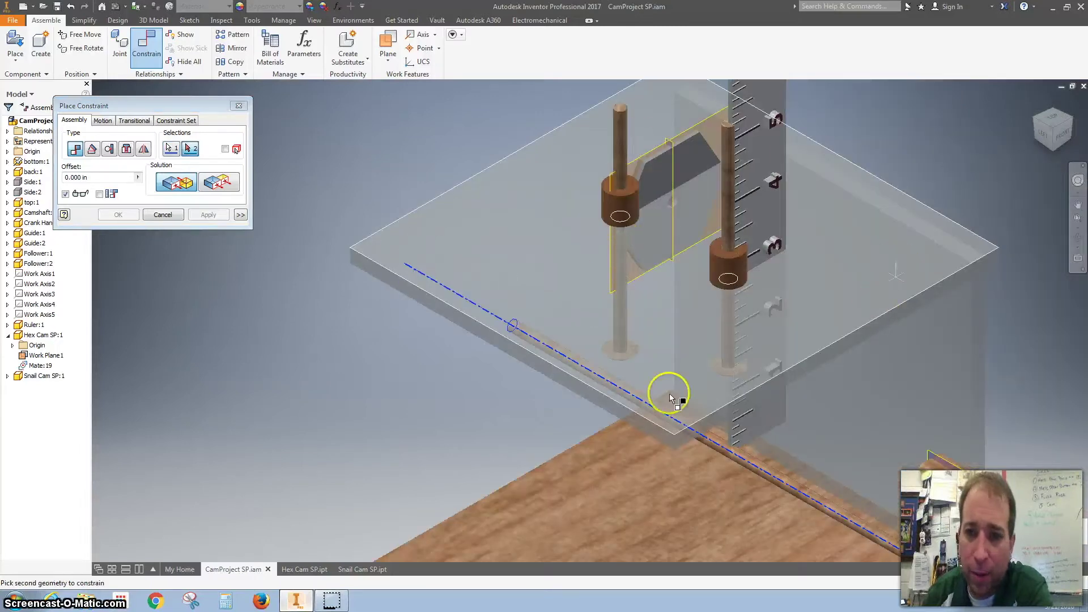
{"action": "left_click", "coordinate": [163, 215]}
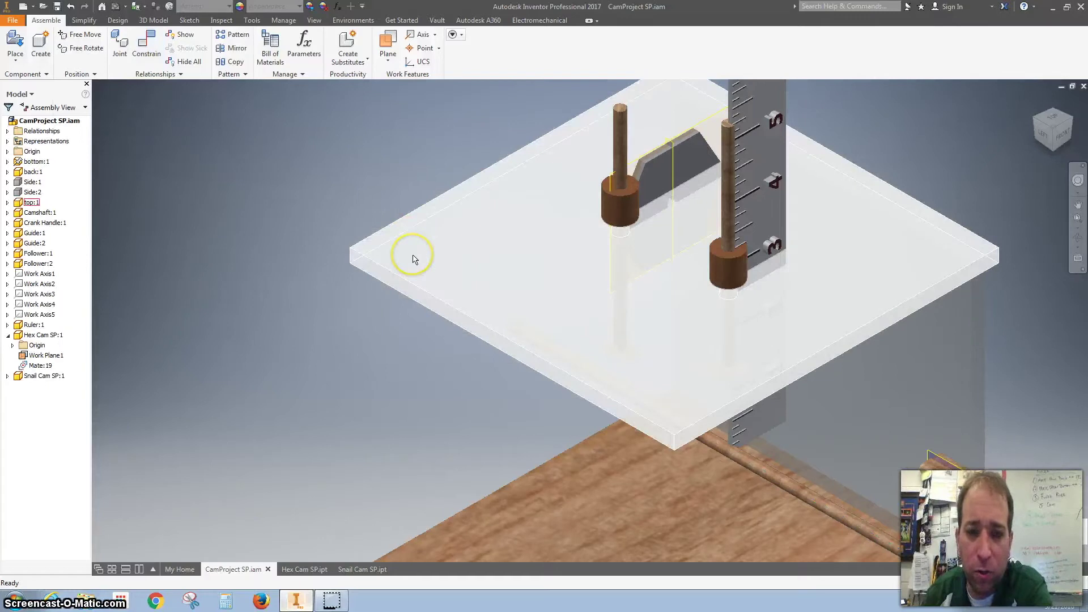
Hide the top plate, mate the camshaft axis to the hex cam hole axis, and drag the follower up.
{"action": "right_click", "coordinate": [413, 259]}
{"action": "left_click", "coordinate": [437, 245]}
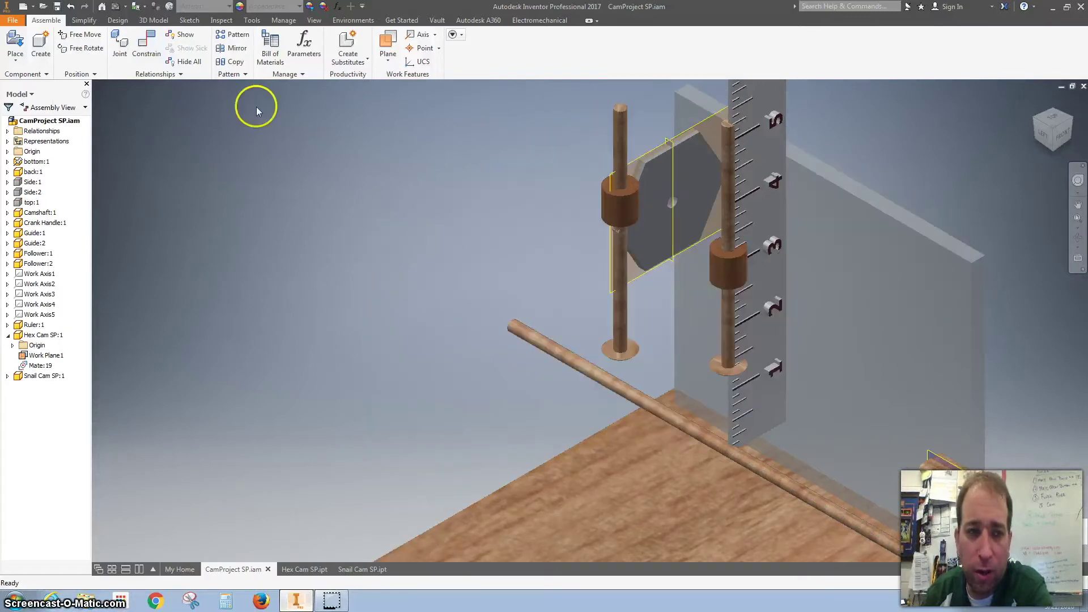
{"action": "left_click", "coordinate": [149, 44]}
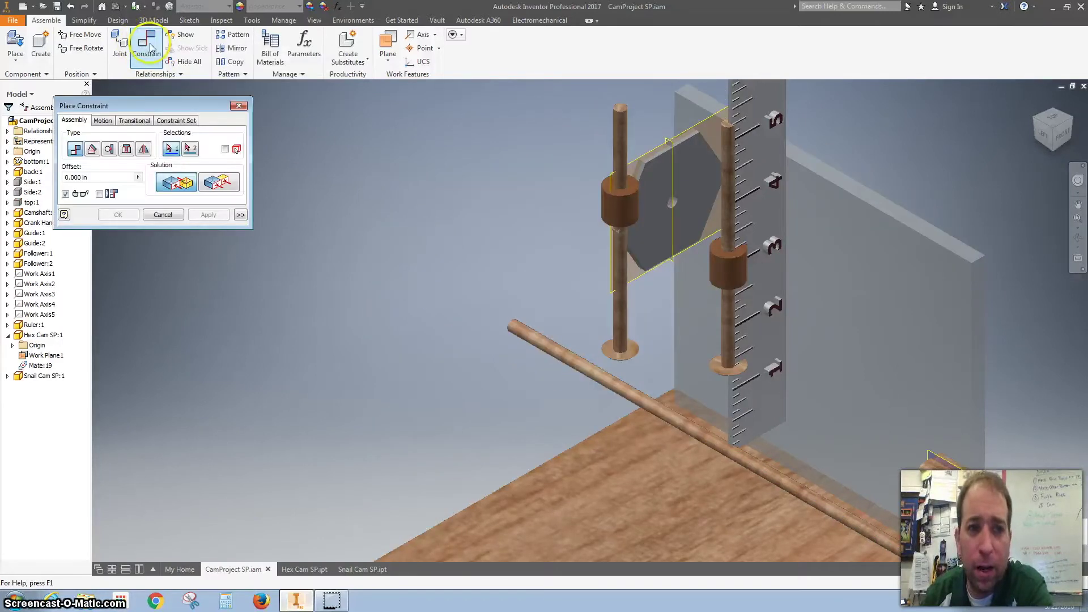
{"action": "left_click", "coordinate": [544, 348]}
{"action": "scroll", "coordinate": [662, 217], "scroll_direction": "up", "scroll_amount": 3}
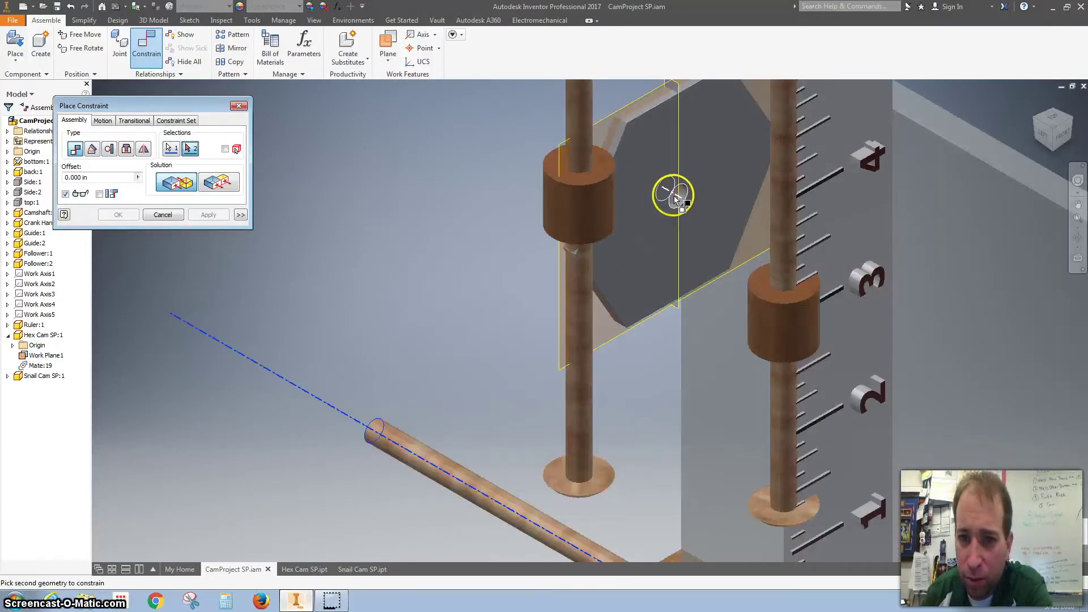
{"action": "scroll", "coordinate": [678, 199], "scroll_direction": "up", "scroll_amount": 5}
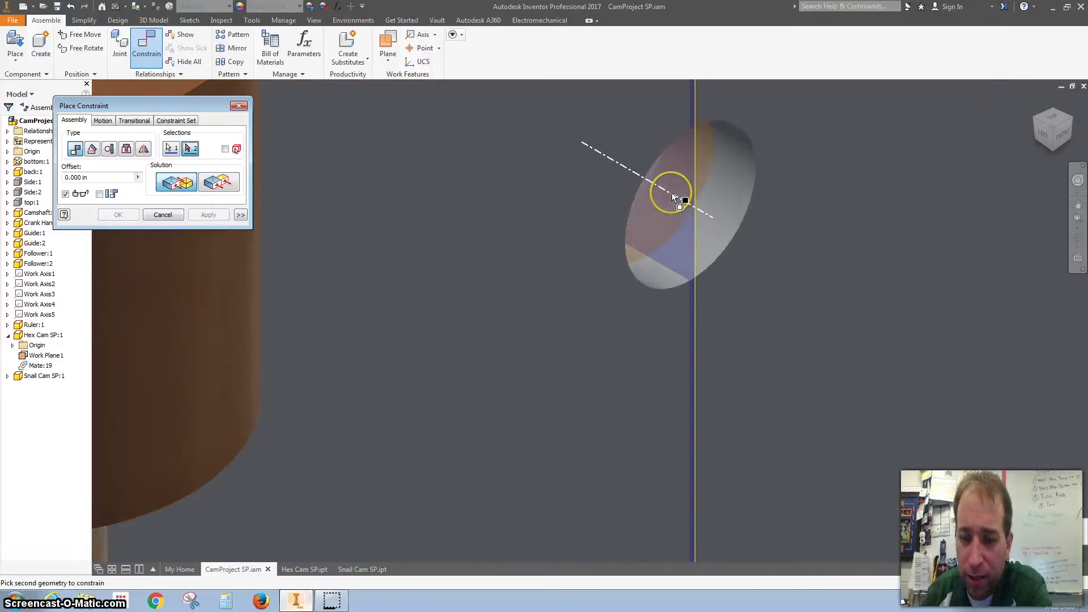
{"action": "left_click", "coordinate": [672, 193]}
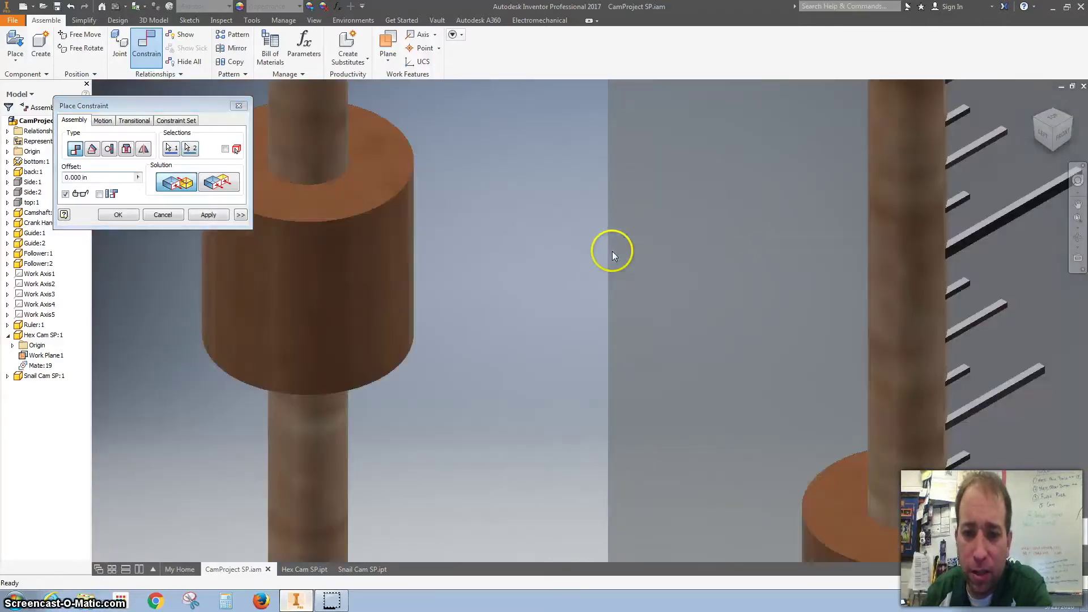
{"action": "scroll", "coordinate": [612, 251], "scroll_direction": "down", "scroll_amount": 5}
{"action": "scroll", "coordinate": [513, 356], "scroll_direction": "up", "scroll_amount": 3}
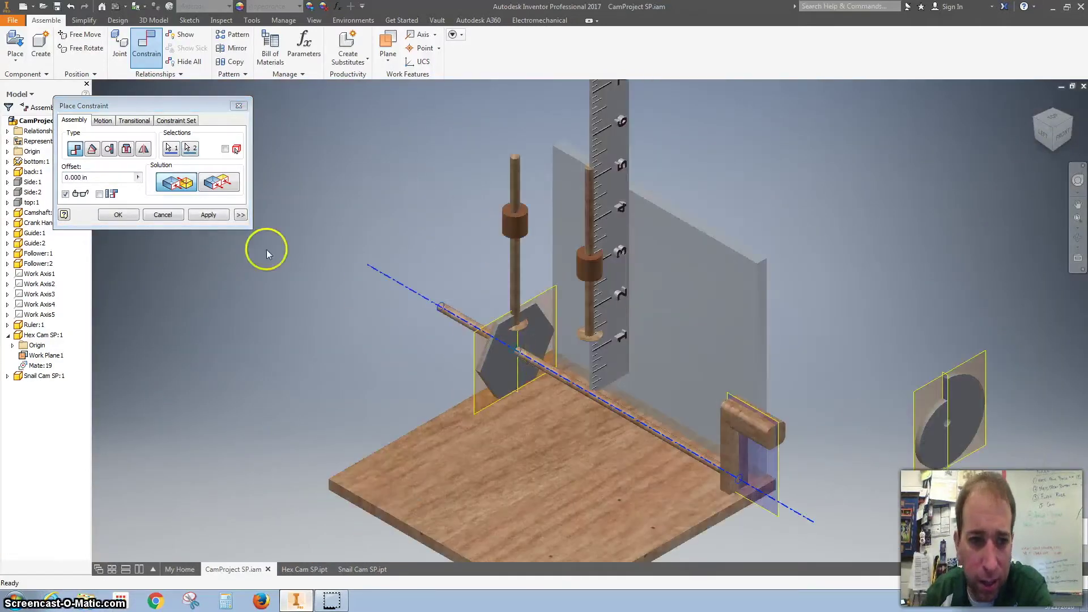
{"action": "left_click", "coordinate": [207, 215]}
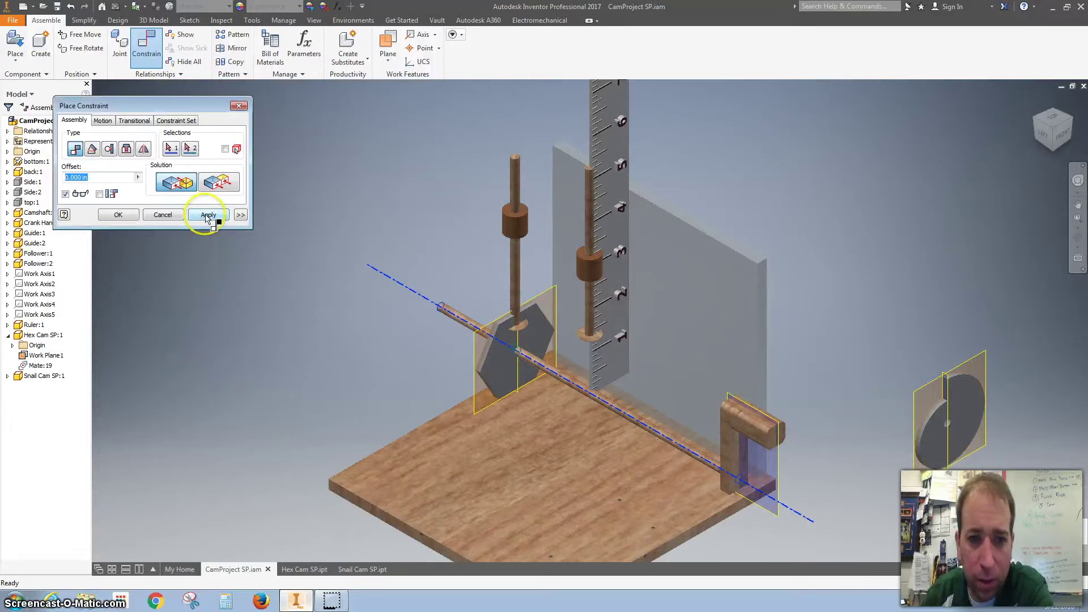
{"action": "left_click", "coordinate": [163, 215]}
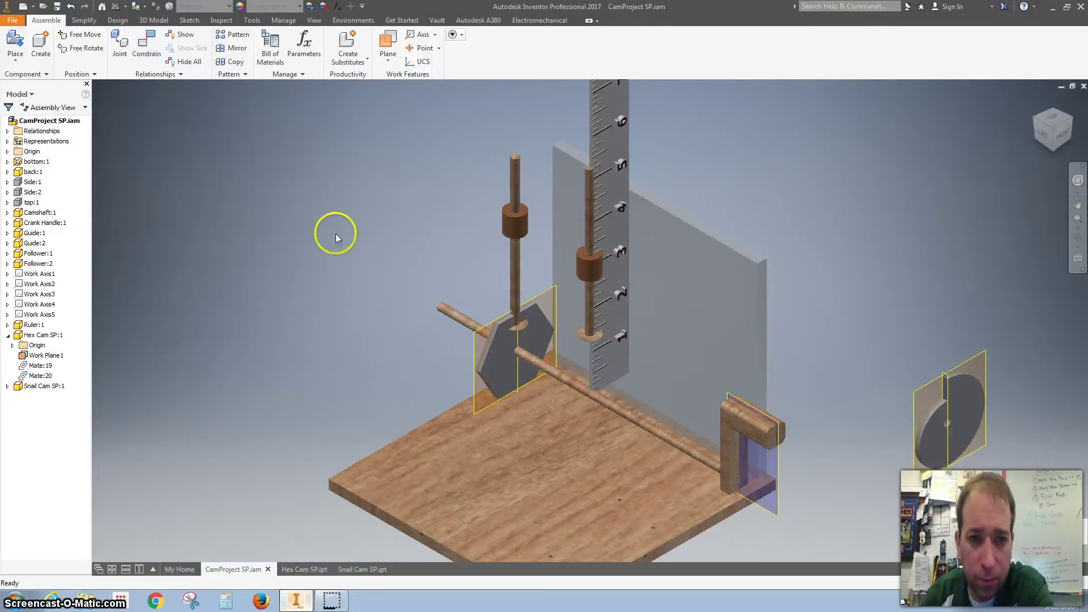
{"action": "left_click_drag", "start_coordinate": [516, 274], "coordinate": [428, 286]}
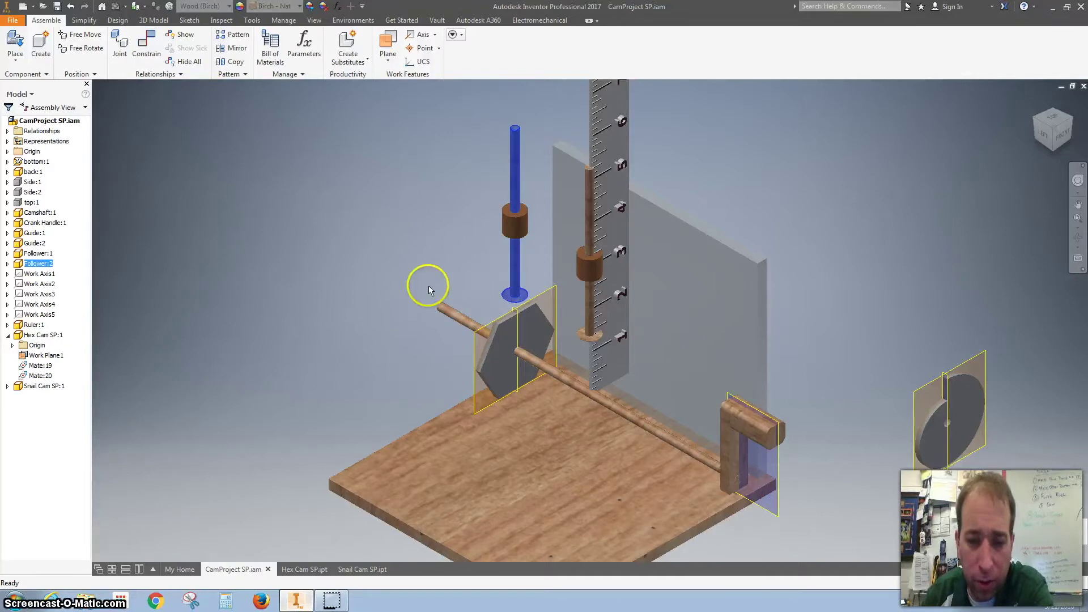
Add a 0° angle constraint between the crank-end work plane and the hex cam's Work Plane1.
{"action": "left_click", "coordinate": [150, 51]}
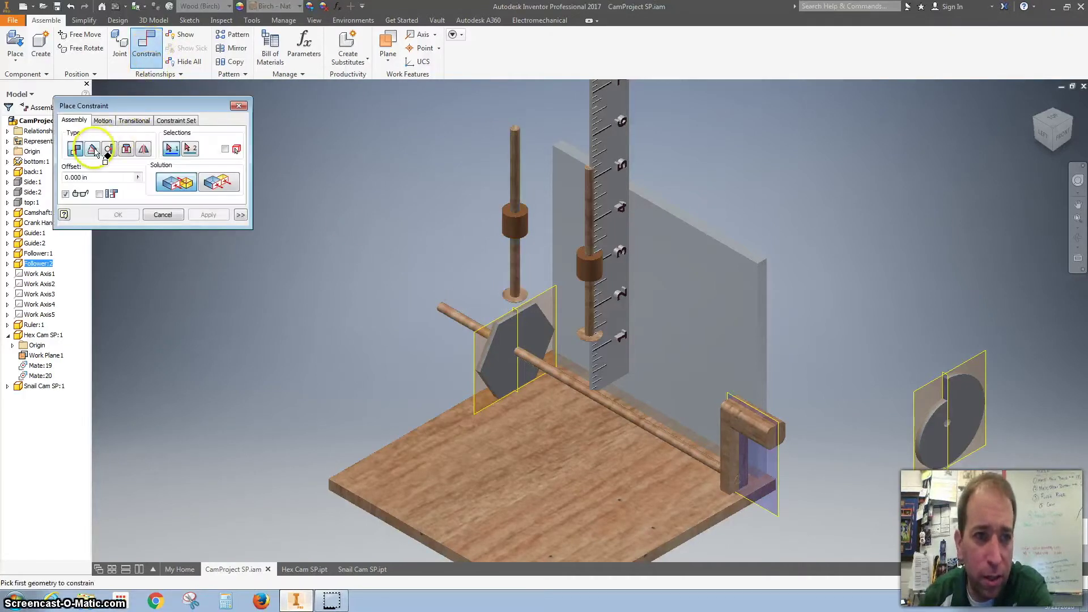
{"action": "left_click", "coordinate": [93, 149]}
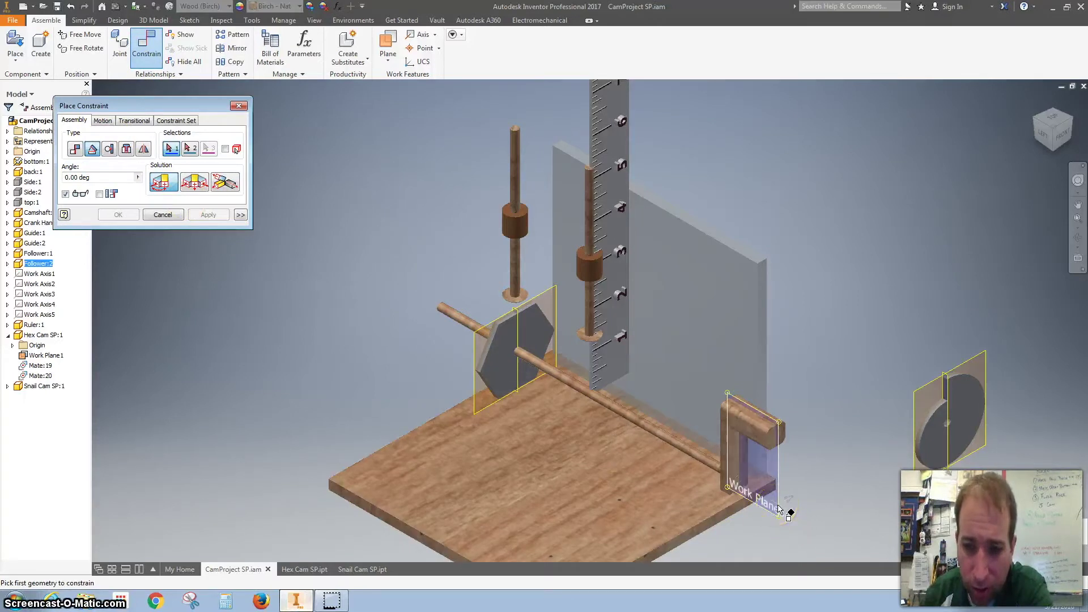
{"action": "left_click", "coordinate": [778, 508]}
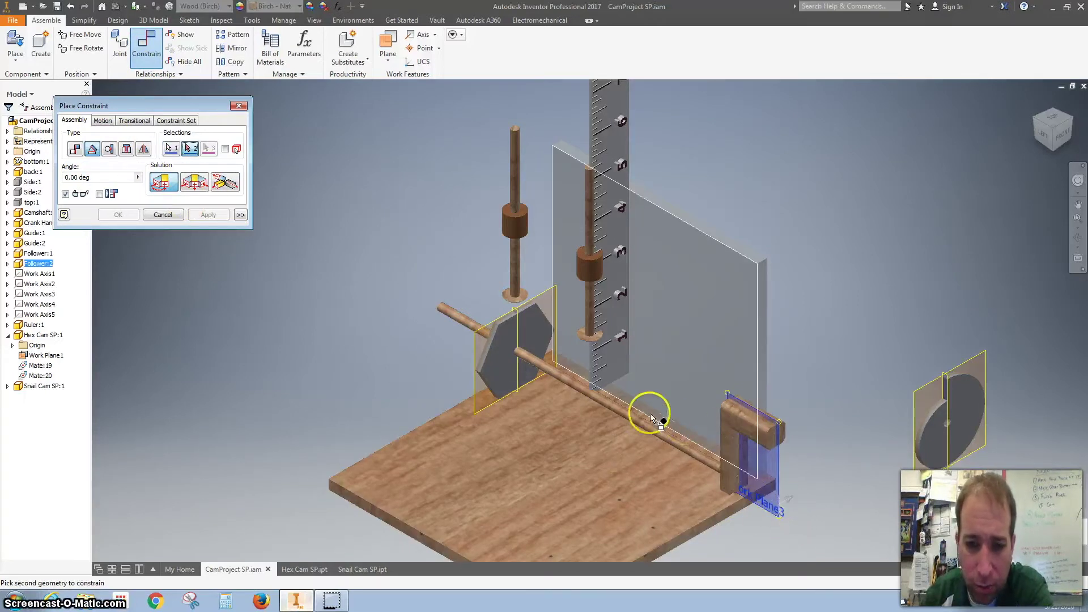
{"action": "scroll", "coordinate": [513, 313], "scroll_direction": "up", "scroll_amount": 5}
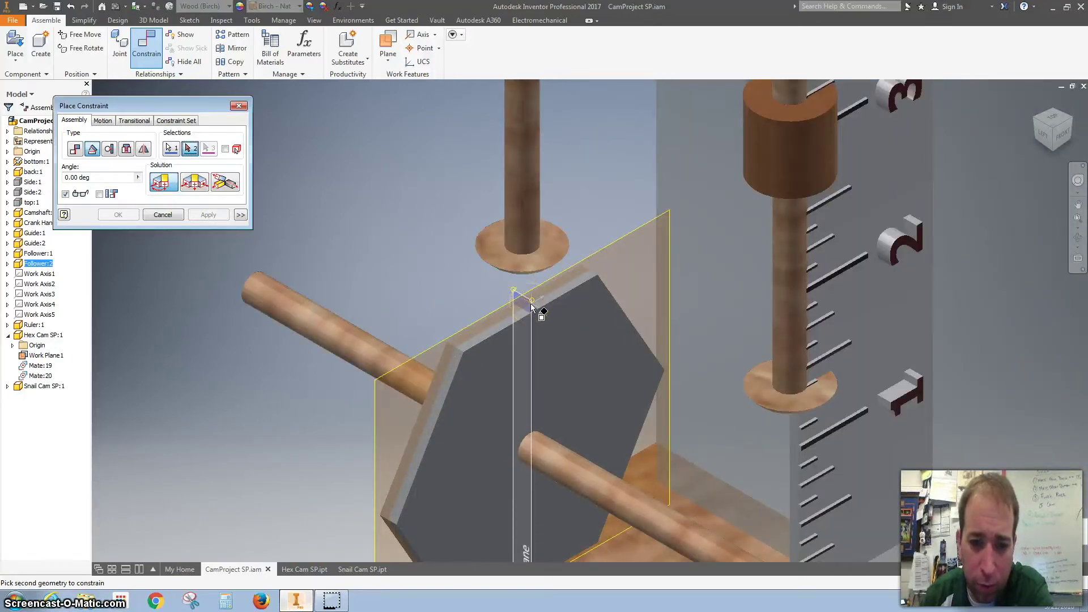
{"action": "left_click", "coordinate": [549, 322]}
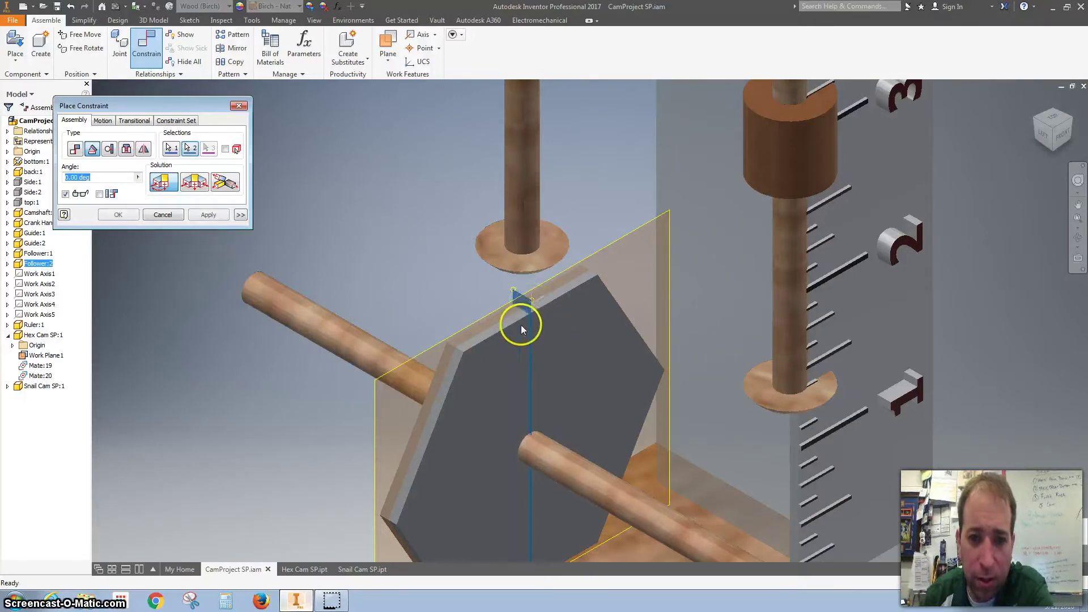
{"action": "left_click", "coordinate": [208, 214]}
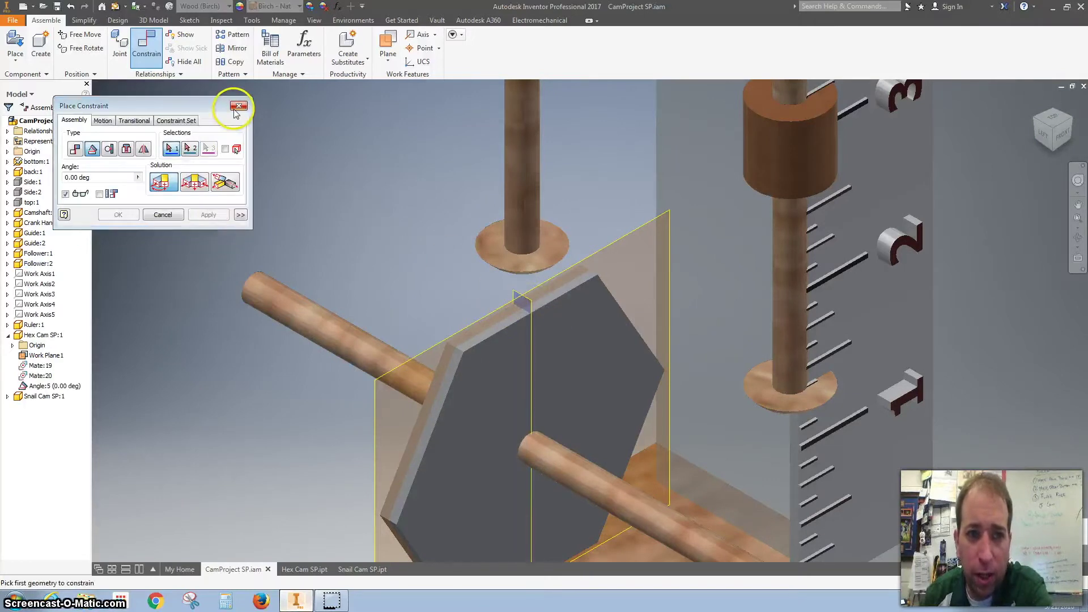
{"action": "key", "text": "Escape"}
{"action": "key", "text": "F6"}
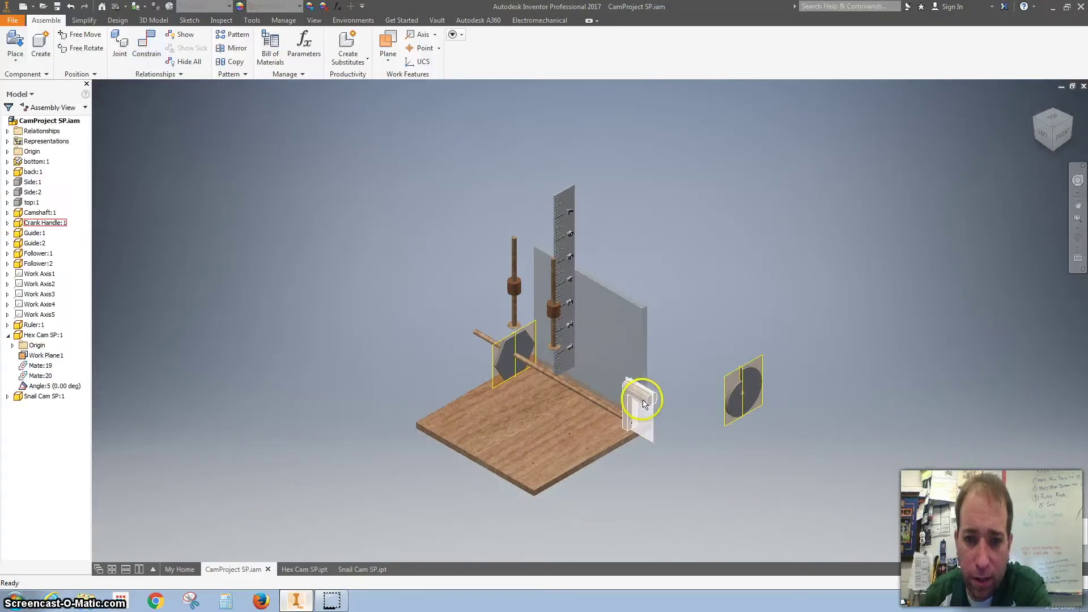
Try turning the crank, then bring up the context menu for the Angle:4 (360 deg) constraint.
{"action": "left_click_drag", "start_coordinate": [676, 406], "coordinate": [646, 398]}
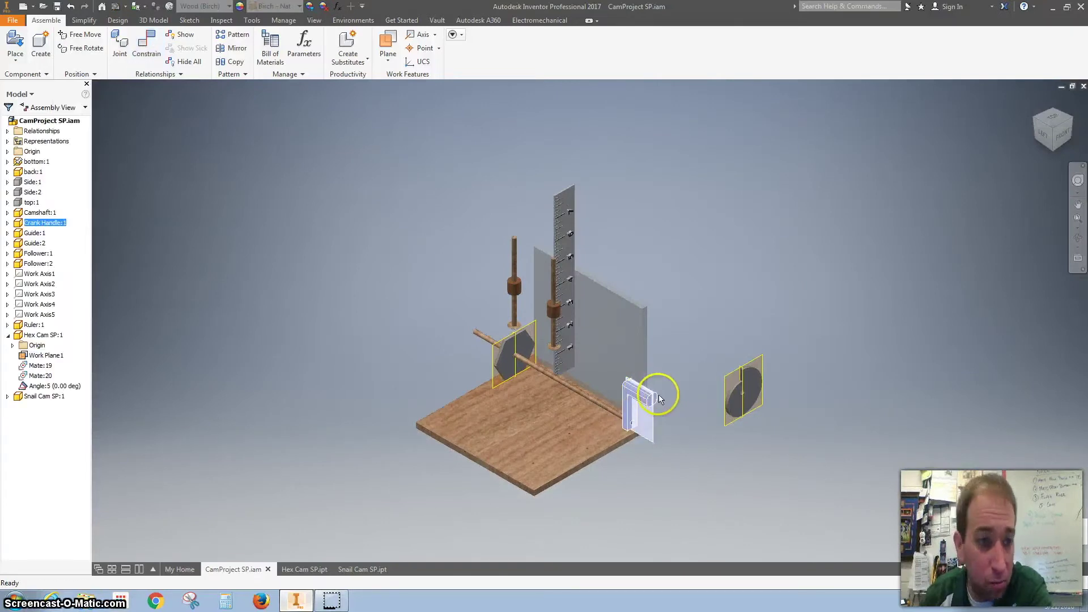
{"action": "left_click", "coordinate": [650, 398]}
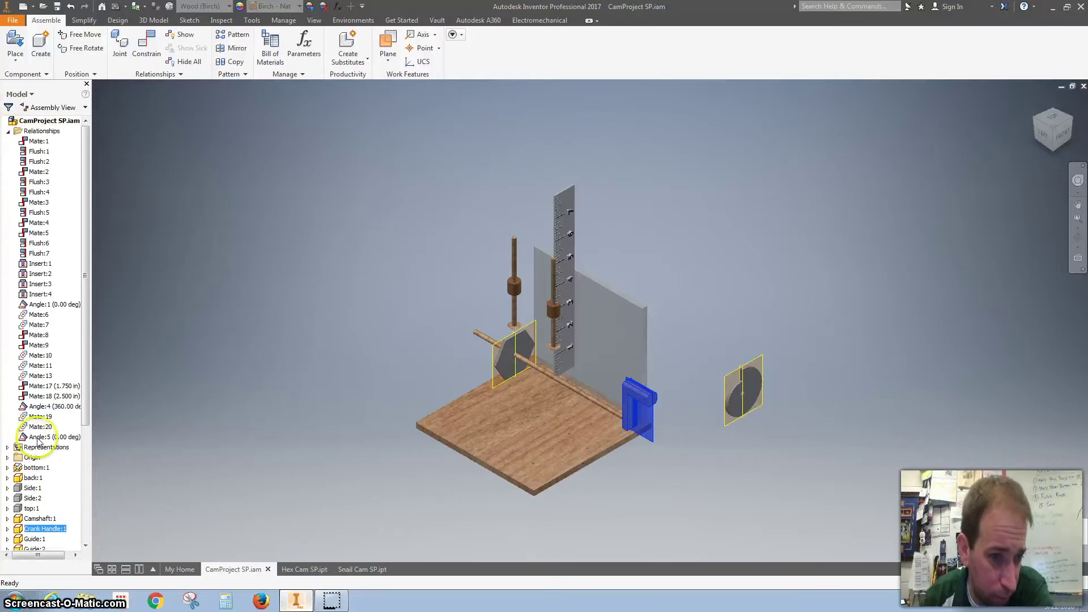
{"action": "right_click", "coordinate": [48, 438]}
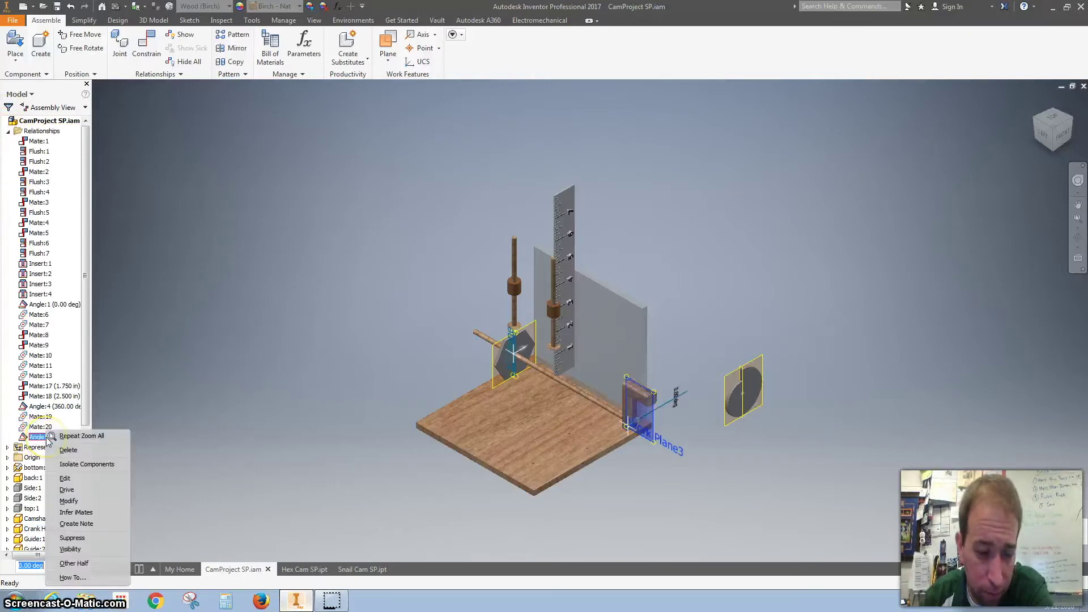
{"action": "left_click", "coordinate": [48, 406]}
{"action": "right_click", "coordinate": [48, 406]}
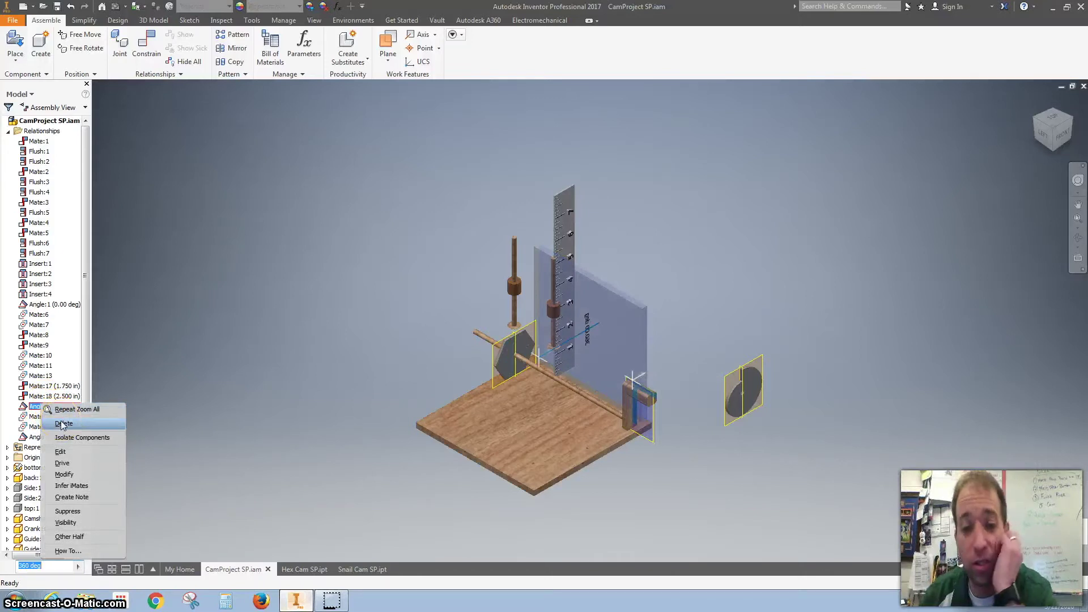
{"action": "left_click", "coordinate": [149, 391]}
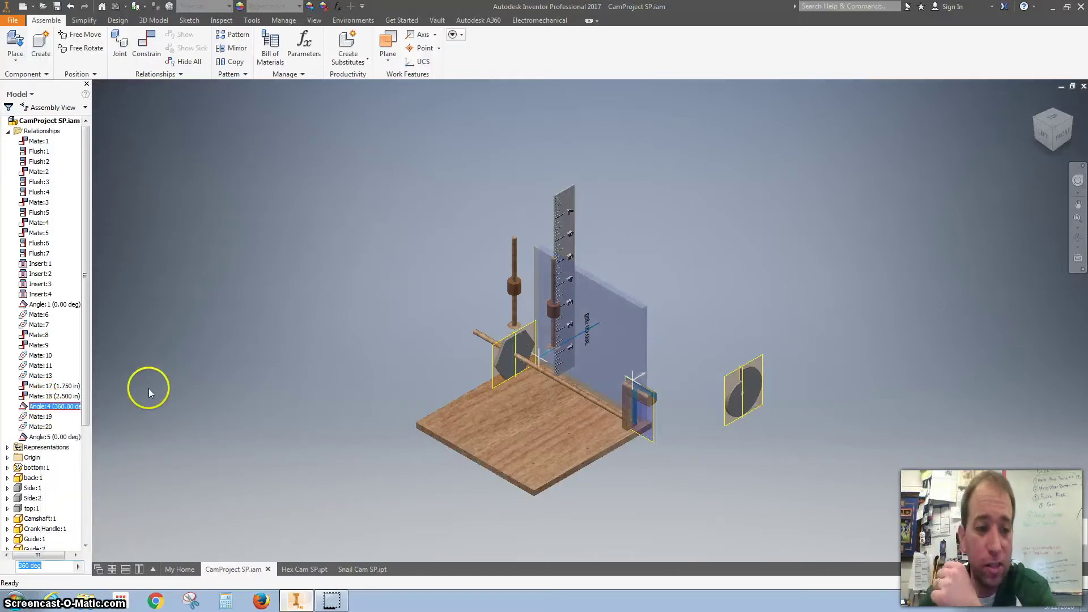
{"action": "right_click", "coordinate": [43, 411]}
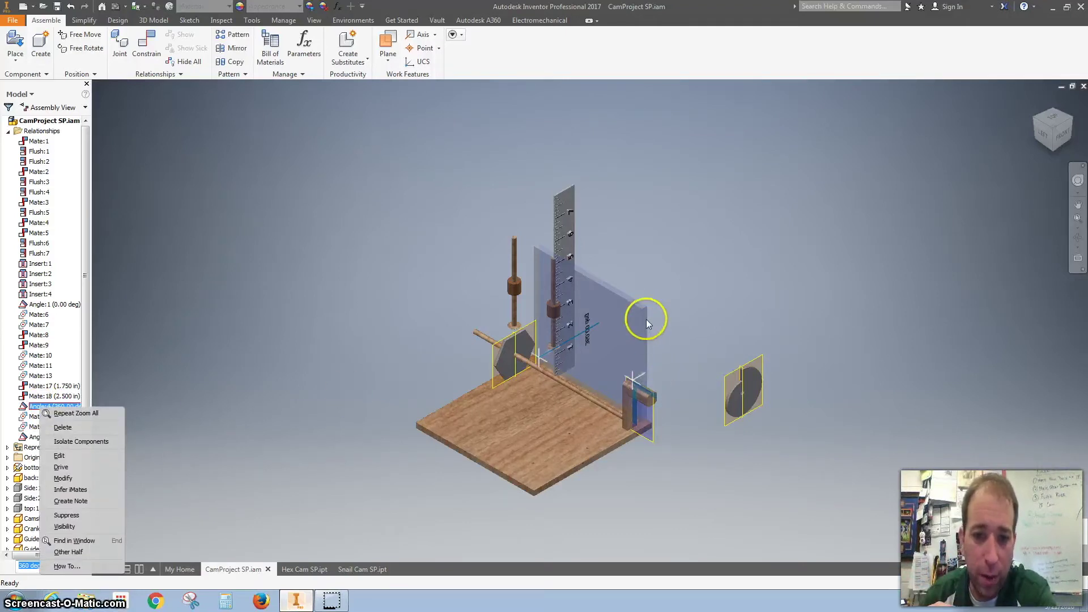
Delete the 360° Angle:4 constraint and drag the crank handle to spin the hex cam on the camshaft.
{"action": "left_click", "coordinate": [107, 427]}
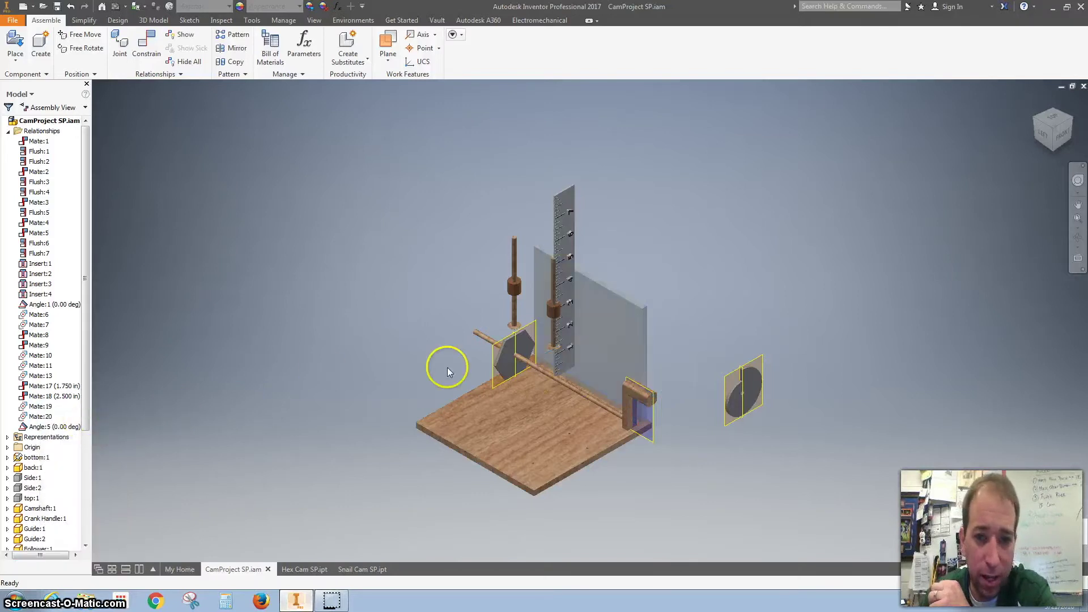
{"action": "left_click_drag", "start_coordinate": [656, 395], "coordinate": [689, 365]}
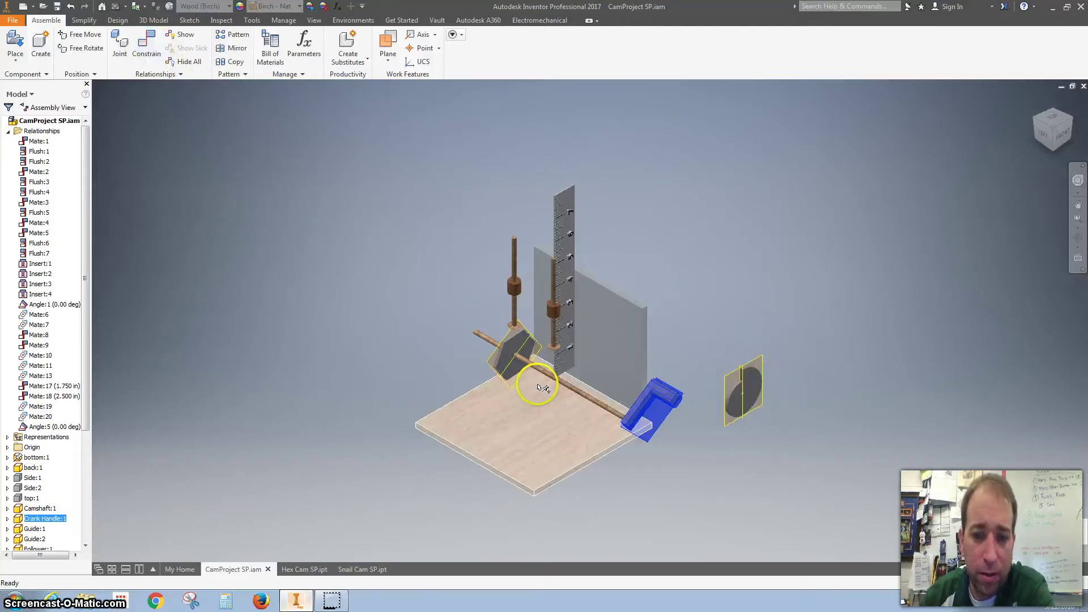
Mate the snail cam's hole axis to the camshaft axis.
{"action": "left_click", "coordinate": [147, 48]}
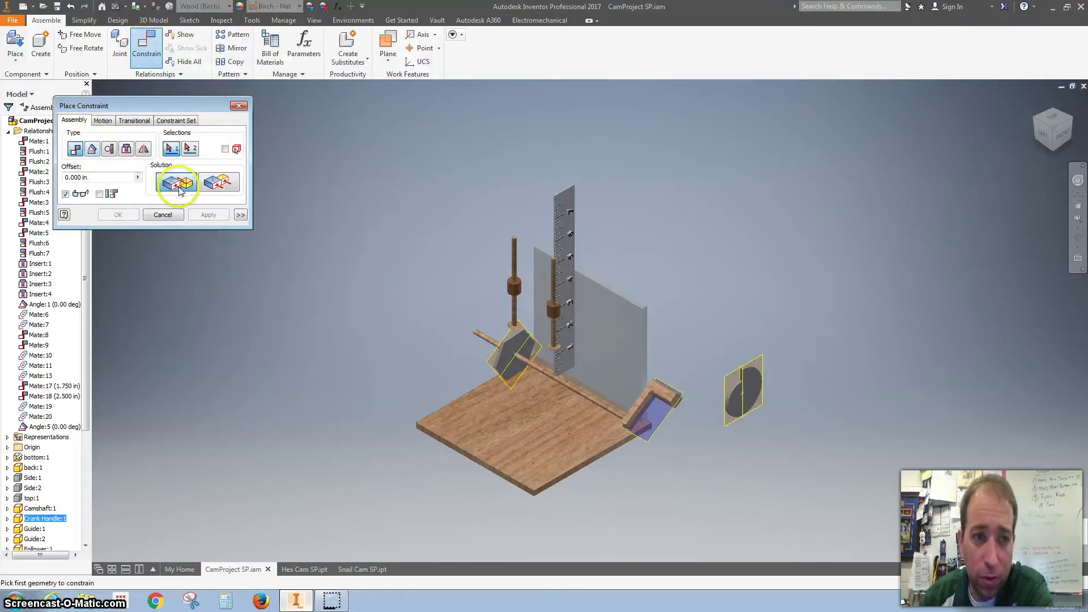
{"action": "scroll", "coordinate": [746, 390], "scroll_direction": "up", "scroll_amount": 4}
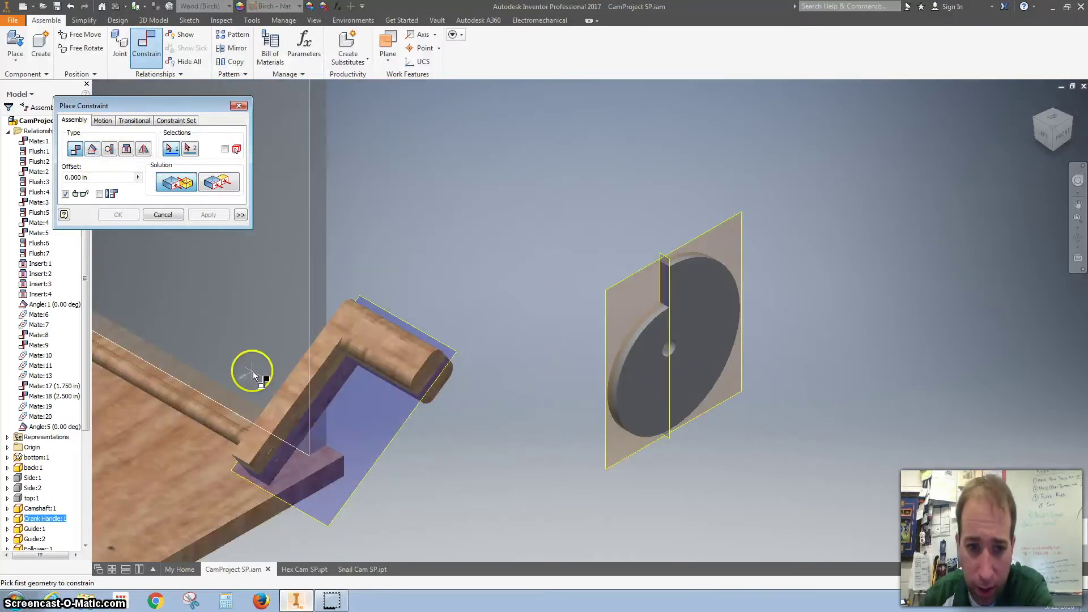
{"action": "left_click", "coordinate": [177, 400]}
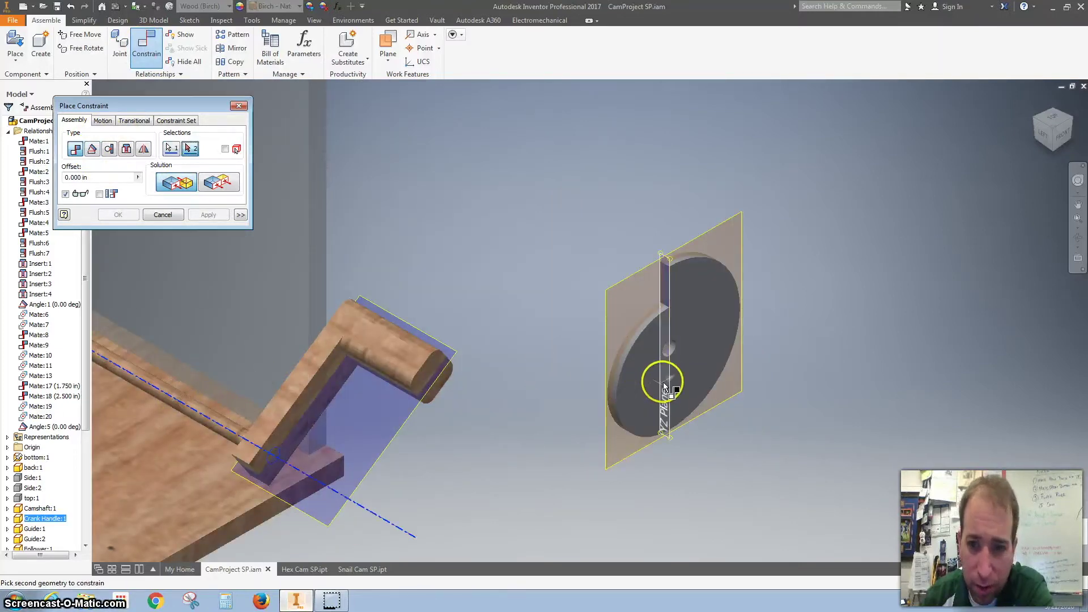
{"action": "scroll", "coordinate": [675, 357], "scroll_direction": "up", "scroll_amount": 2}
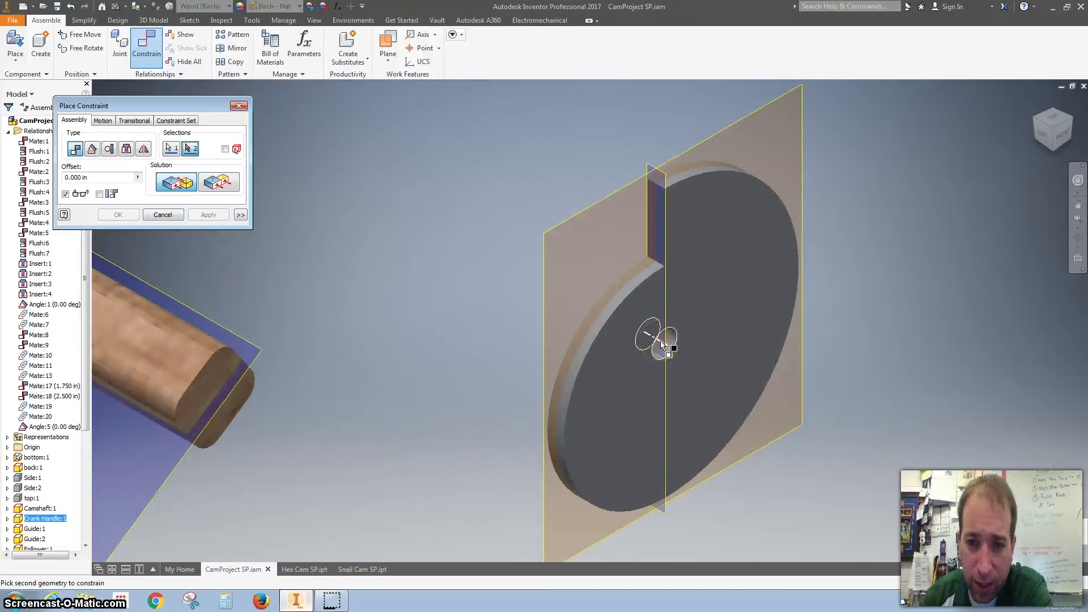
{"action": "left_click", "coordinate": [662, 344]}
{"action": "key", "text": "F6"}
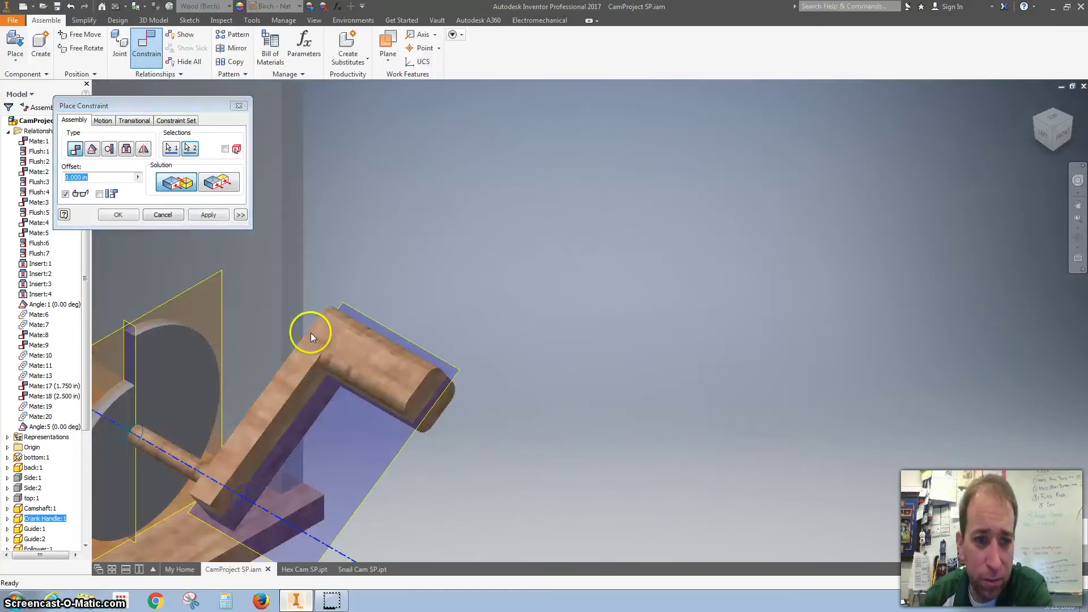
{"action": "left_click", "coordinate": [207, 216]}
{"action": "left_click", "coordinate": [206, 216]}
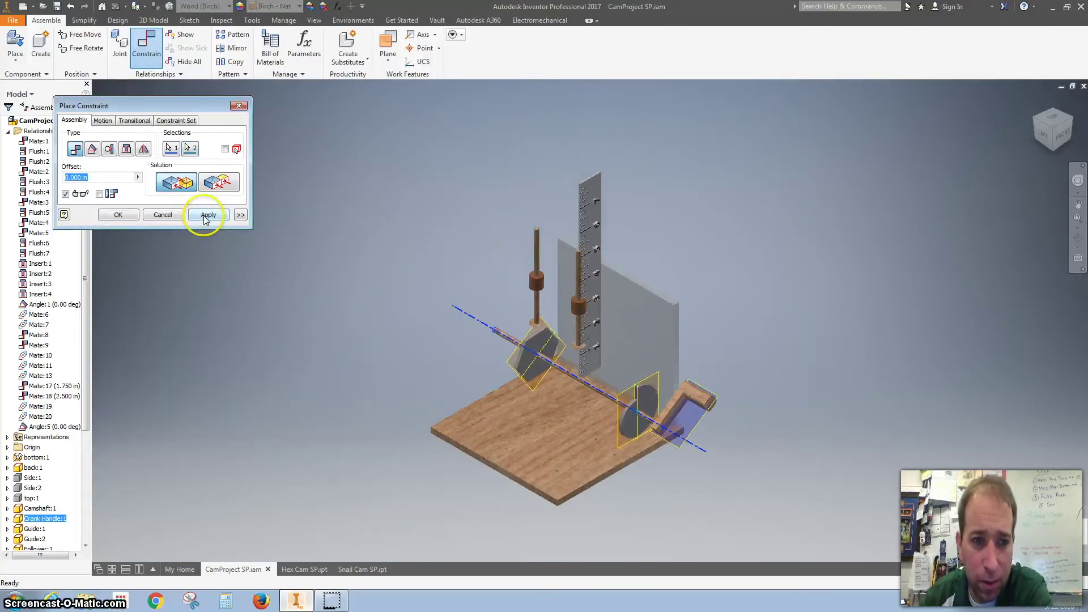
Mate the second follower's guide rod axis with the snail cam's Work Plane1.
{"action": "scroll", "coordinate": [579, 346], "scroll_direction": "up", "scroll_amount": 5}
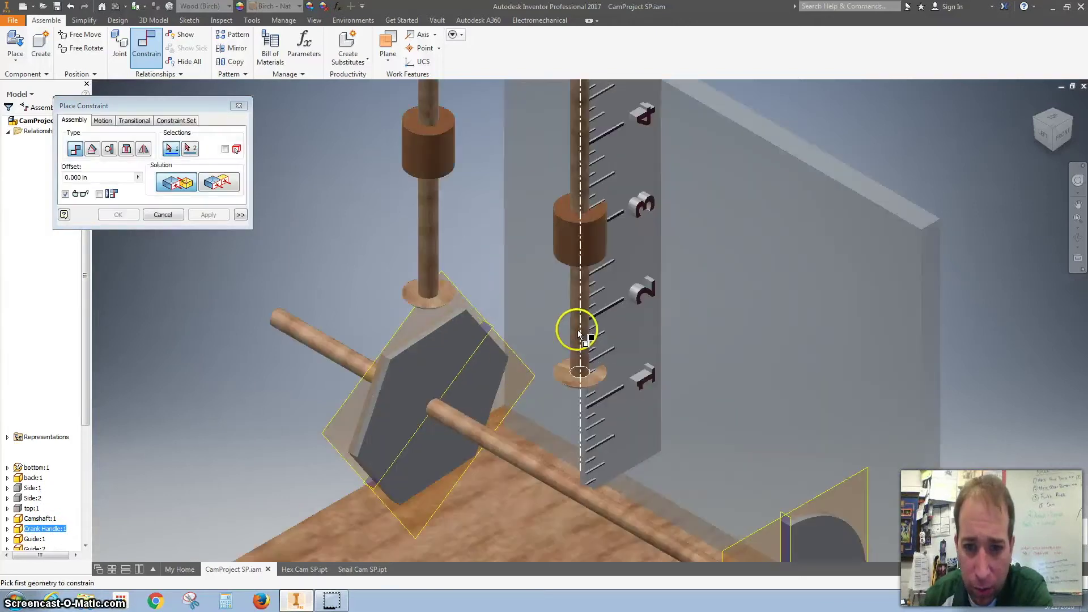
{"action": "left_click", "coordinate": [582, 293]}
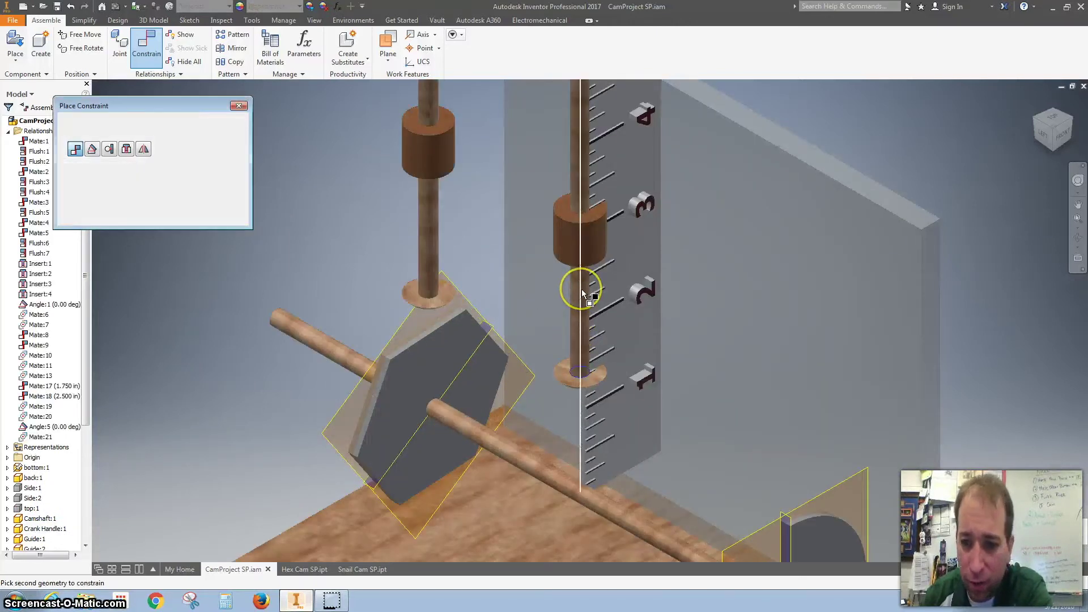
{"action": "scroll", "coordinate": [790, 434], "scroll_direction": "up", "scroll_amount": 5}
{"action": "scroll", "coordinate": [793, 446], "scroll_direction": "down", "scroll_amount": 6}
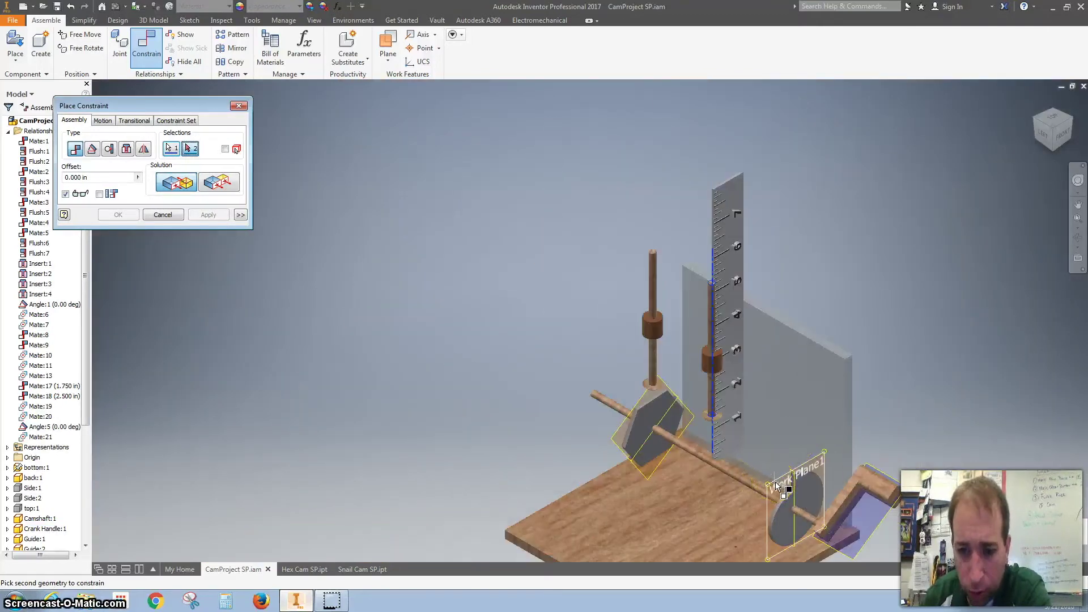
{"action": "left_click", "coordinate": [774, 482]}
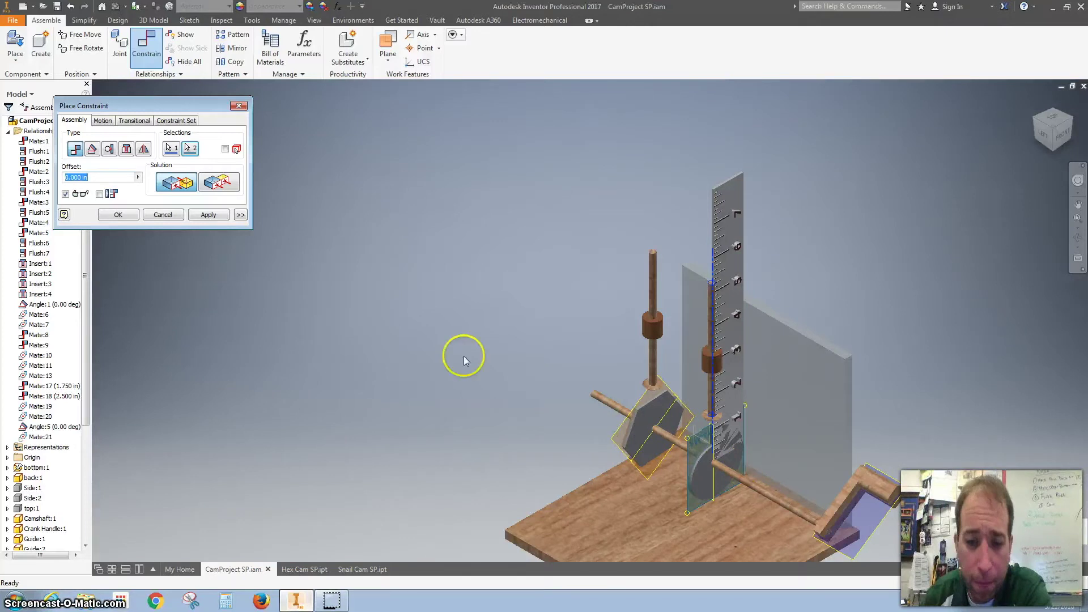
{"action": "left_click", "coordinate": [209, 215]}
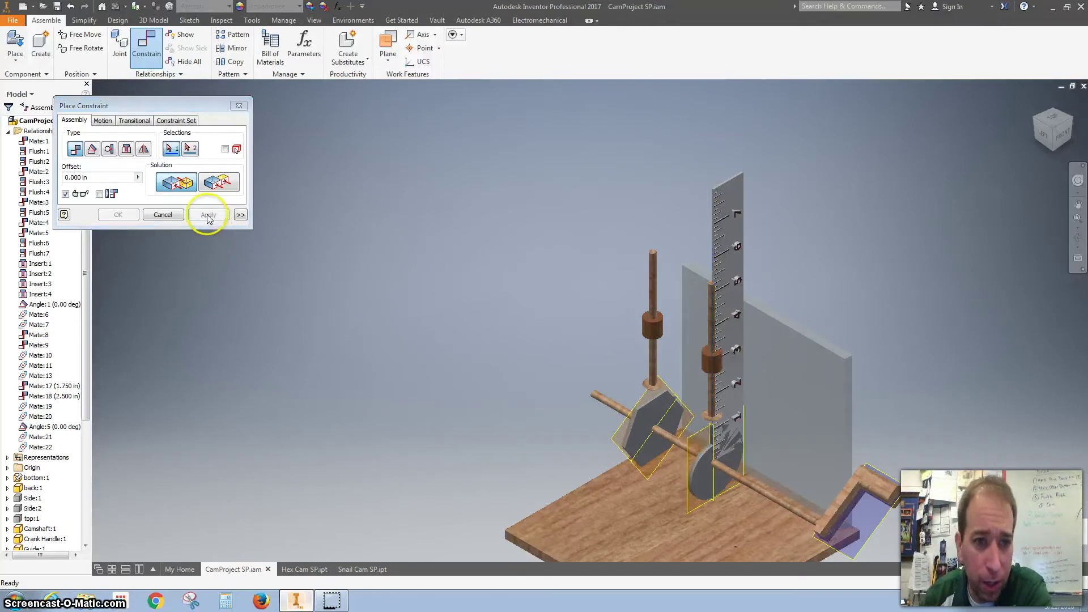
Add a 0° directed angle constraint between the snail cam's Work Plane2 and the rod face.
{"action": "left_click", "coordinate": [92, 149]}
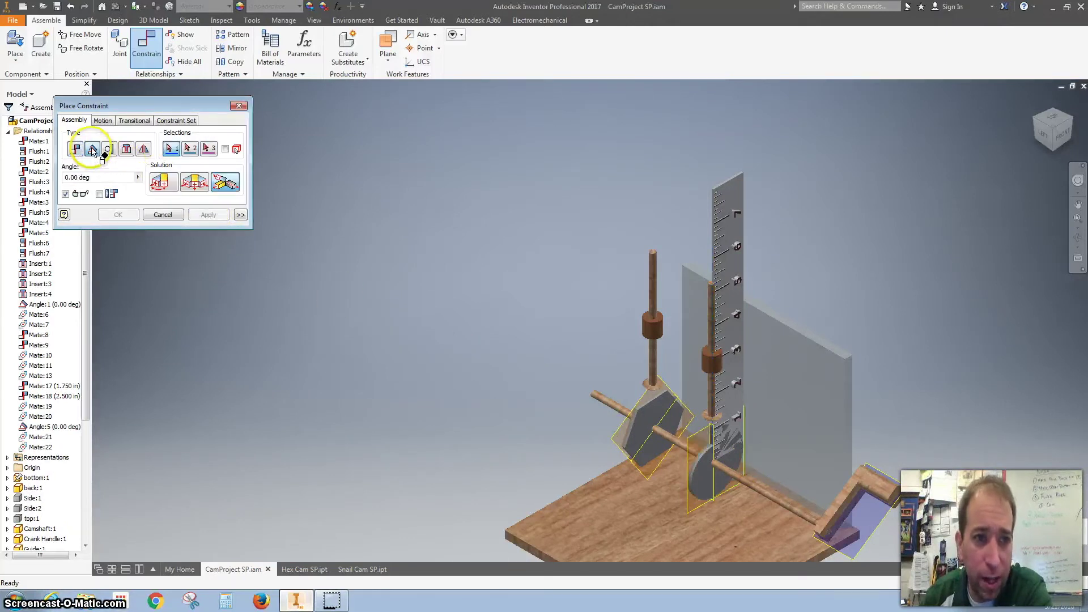
{"action": "left_click", "coordinate": [161, 182]}
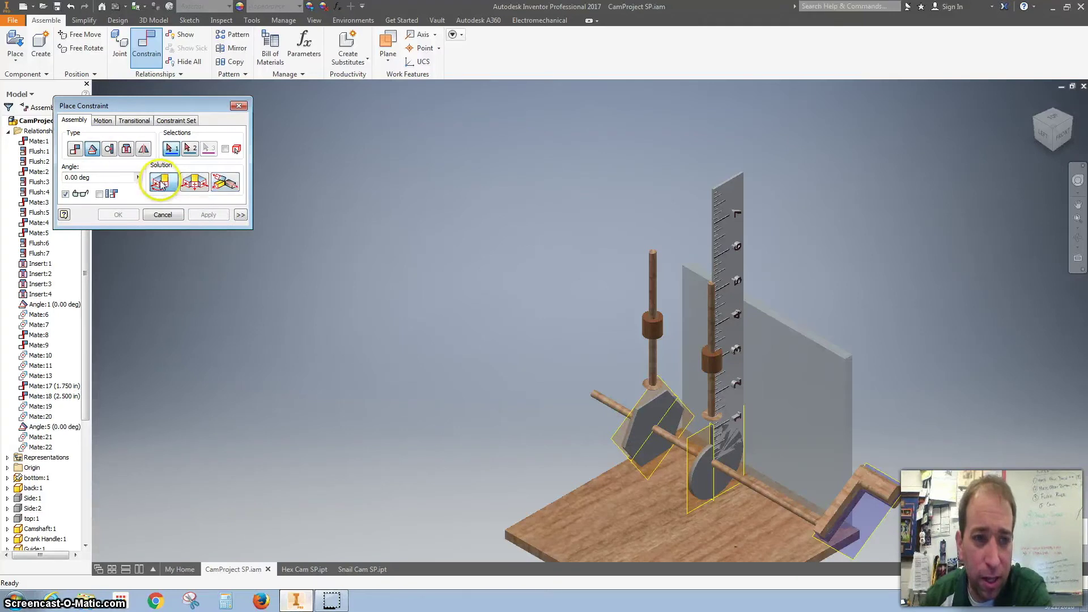
{"action": "left_click", "coordinate": [878, 514]}
{"action": "scroll", "coordinate": [711, 451], "scroll_direction": "up", "scroll_amount": 4}
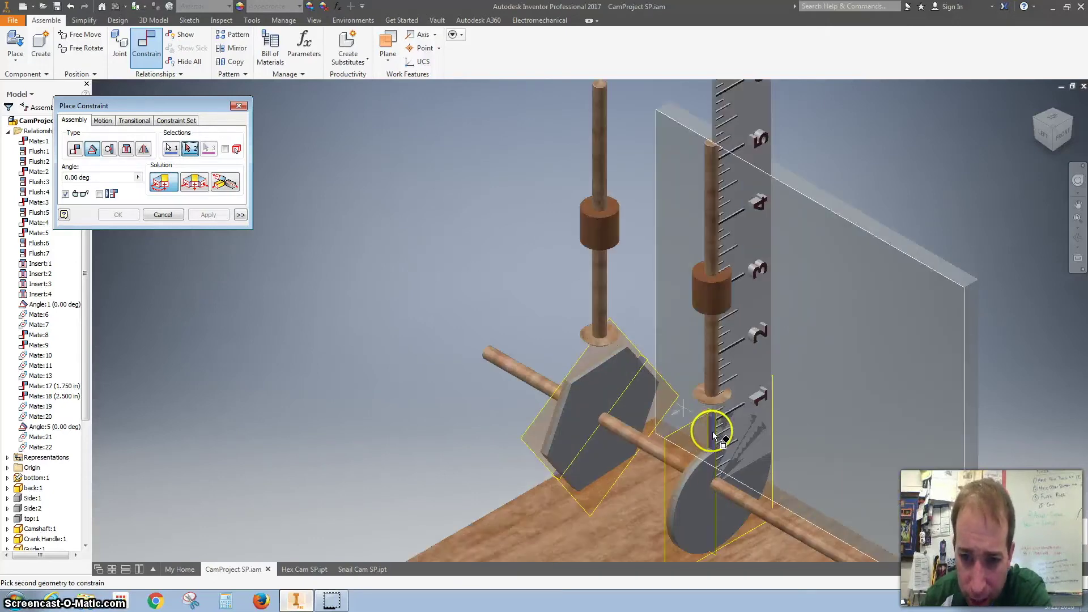
{"action": "scroll", "coordinate": [718, 407], "scroll_direction": "up", "scroll_amount": 3}
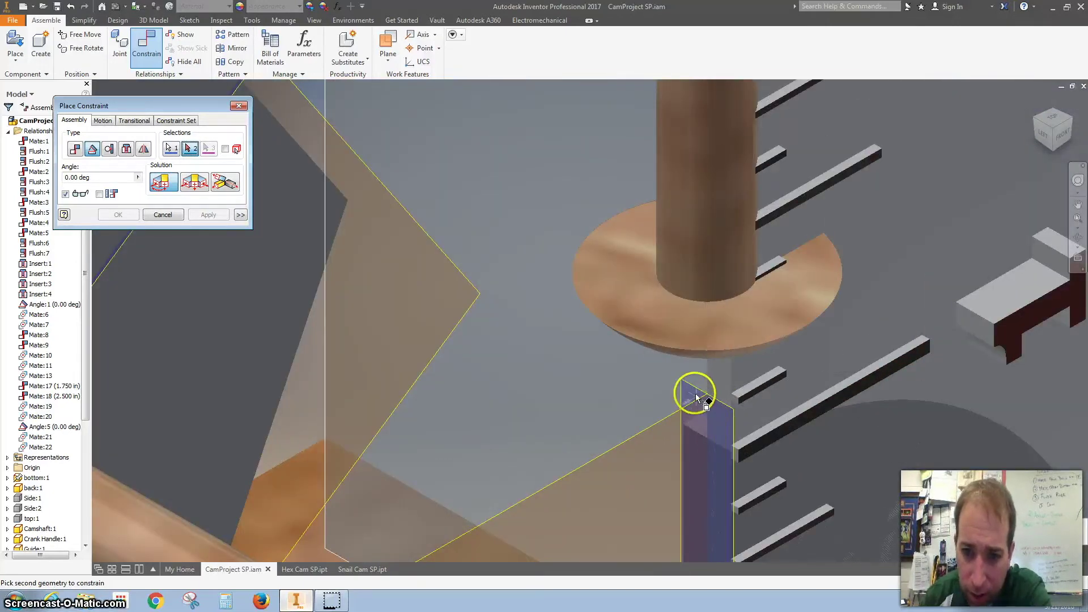
{"action": "left_click", "coordinate": [680, 398]}
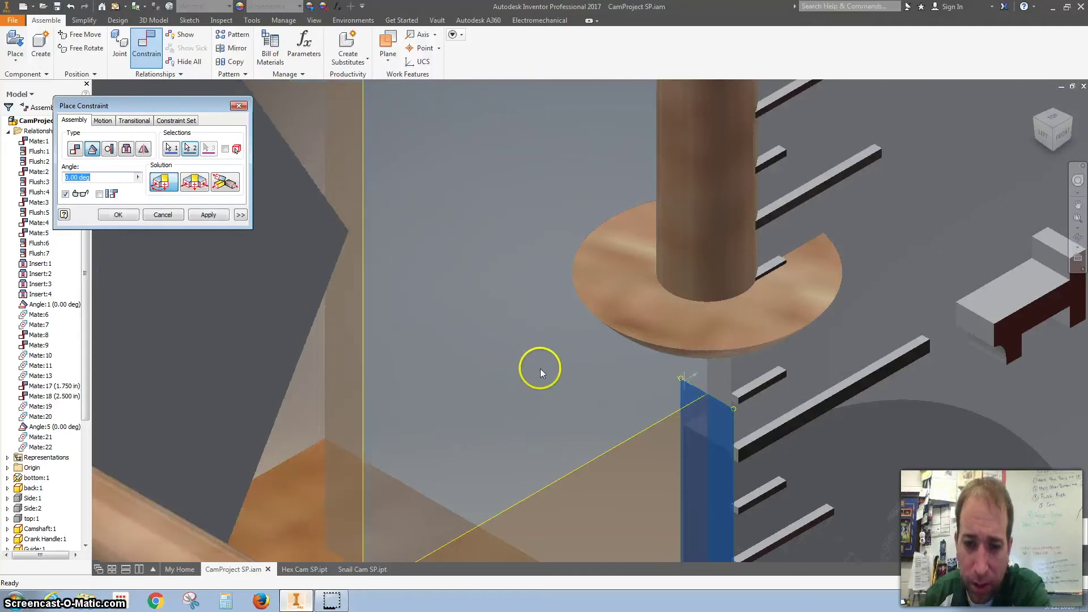
{"action": "scroll", "coordinate": [540, 368], "scroll_direction": "down", "scroll_amount": 6}
{"action": "scroll", "coordinate": [586, 371], "scroll_direction": "up", "scroll_amount": 2}
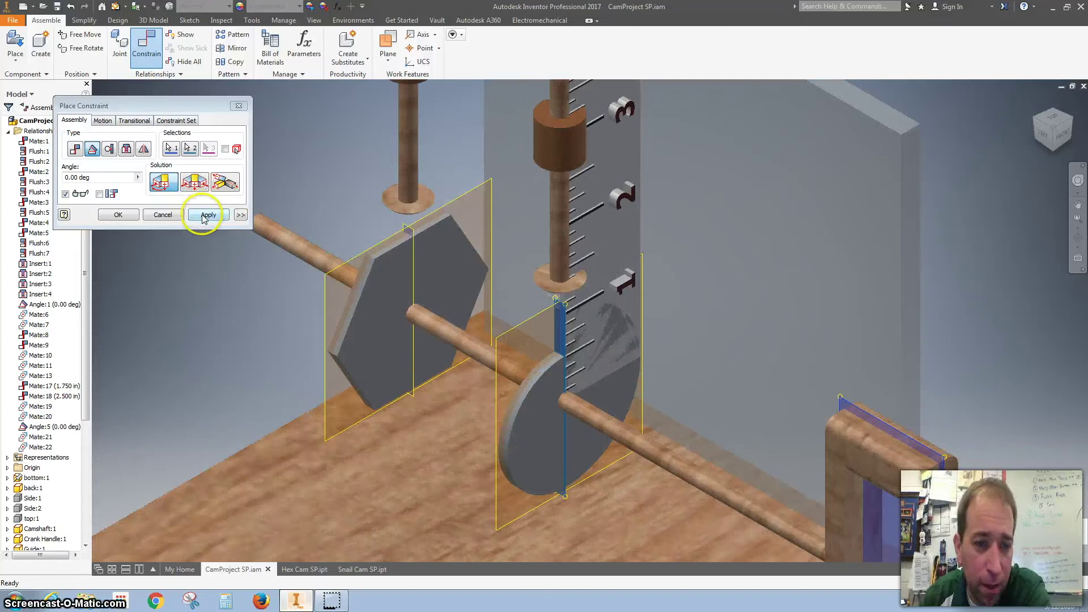
{"action": "left_click", "coordinate": [204, 216]}
Close the constraint dialog and drag the crank handle to test the cams.
{"action": "left_click", "coordinate": [239, 106]}
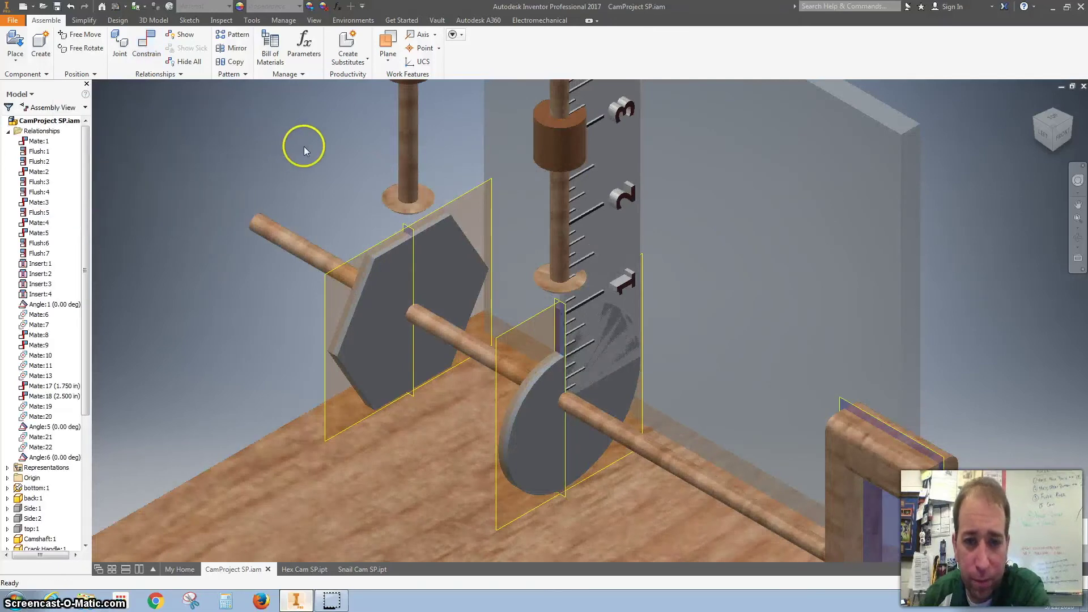
{"action": "scroll", "coordinate": [304, 146], "scroll_direction": "down", "scroll_amount": 5}
{"action": "left_click_drag", "start_coordinate": [688, 399], "coordinate": [729, 394]}
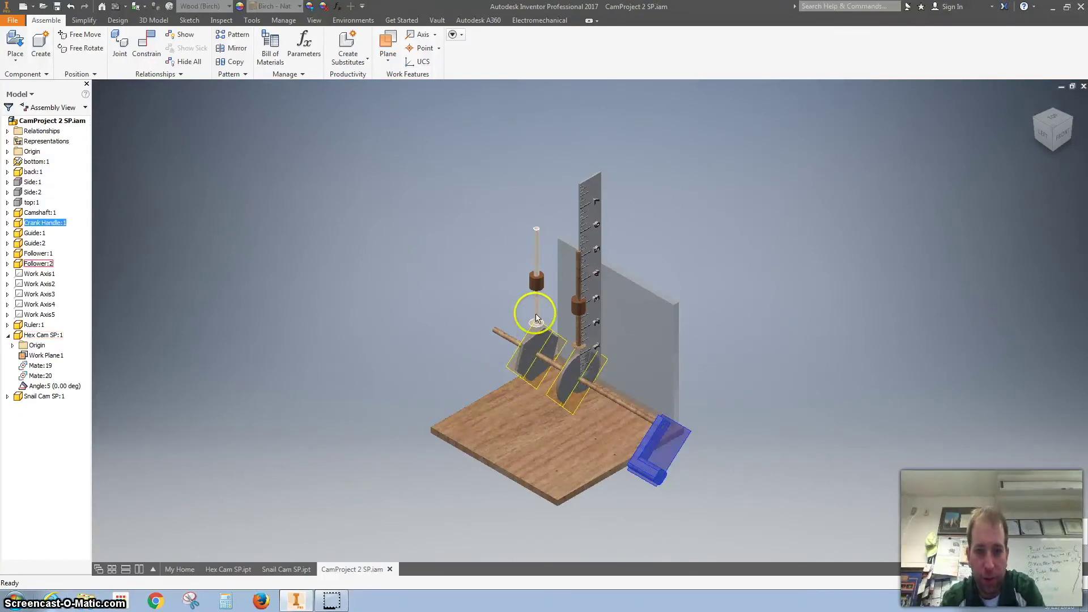
Add a transitional constraint between the left follower's foot and the hex cam's top edge.
{"action": "left_click", "coordinate": [536, 247]}
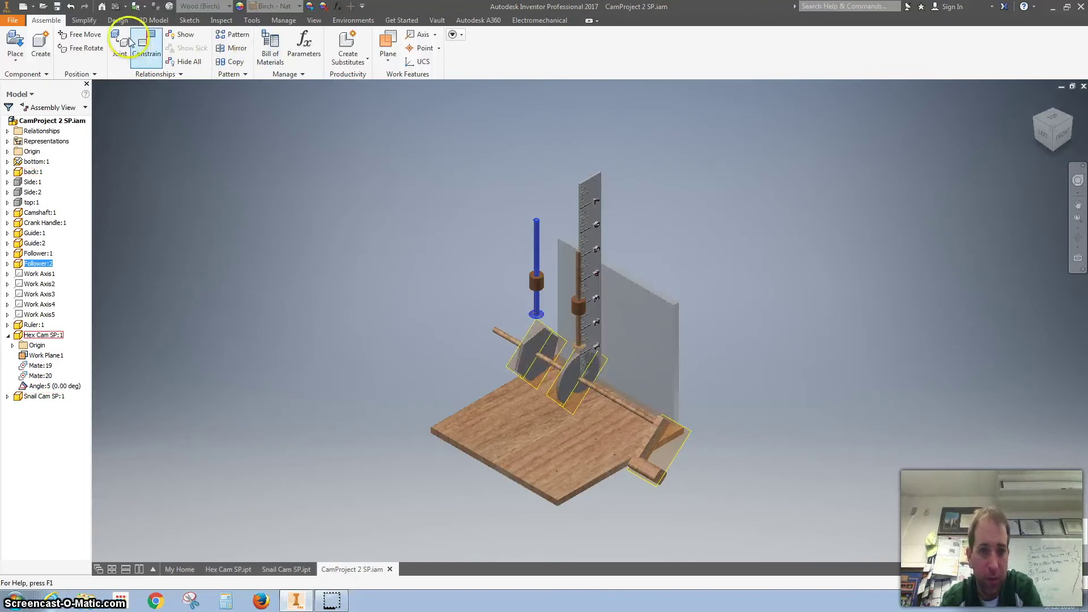
{"action": "left_click", "coordinate": [146, 44]}
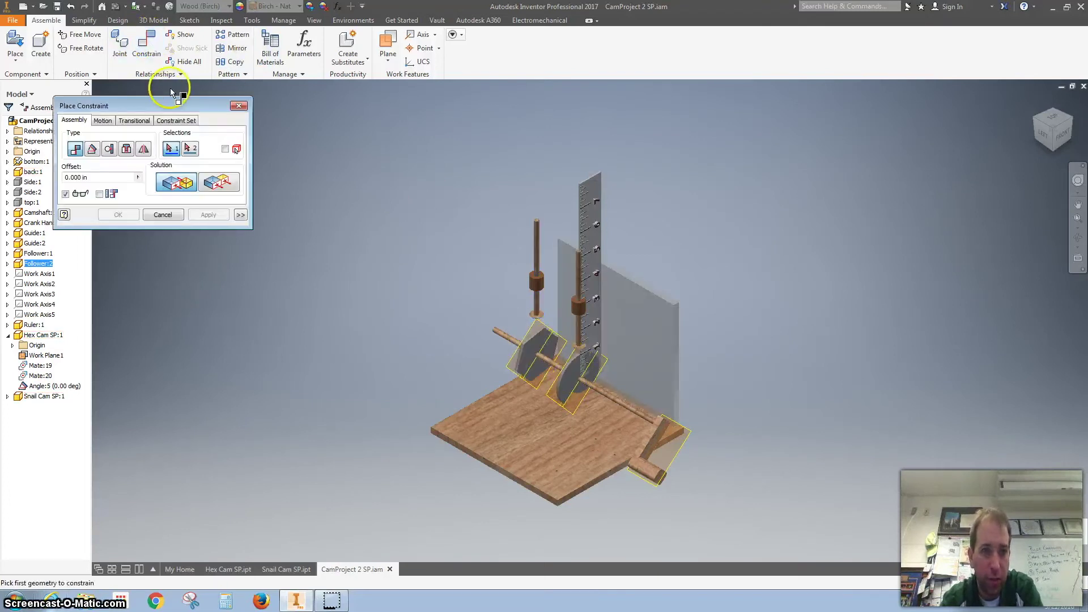
{"action": "left_click", "coordinate": [135, 121]}
{"action": "scroll", "coordinate": [511, 331], "scroll_direction": "down", "scroll_amount": 5}
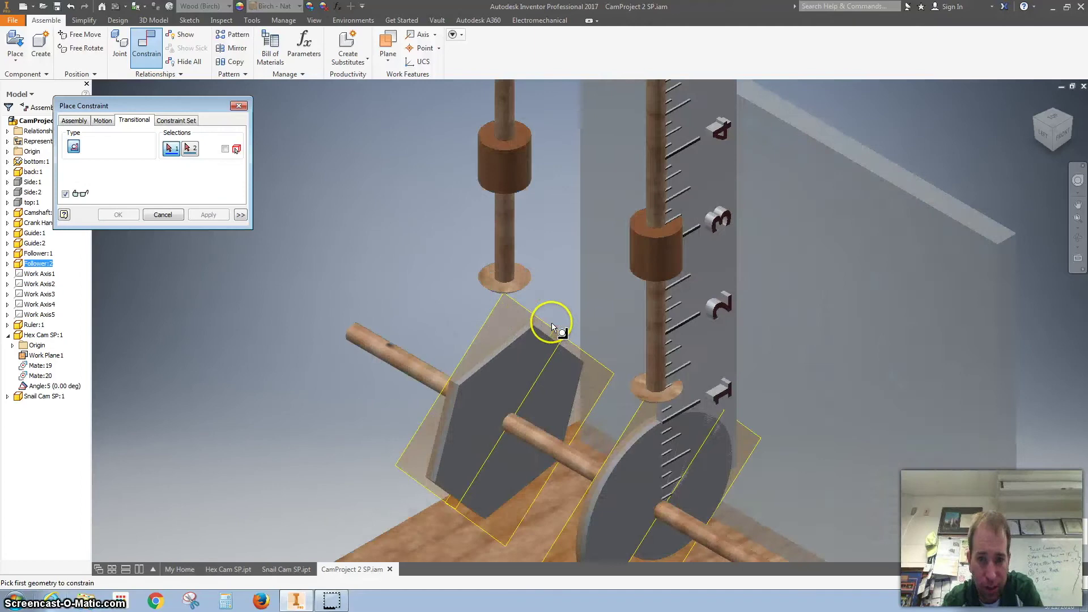
{"action": "left_click", "coordinate": [1052, 149]}
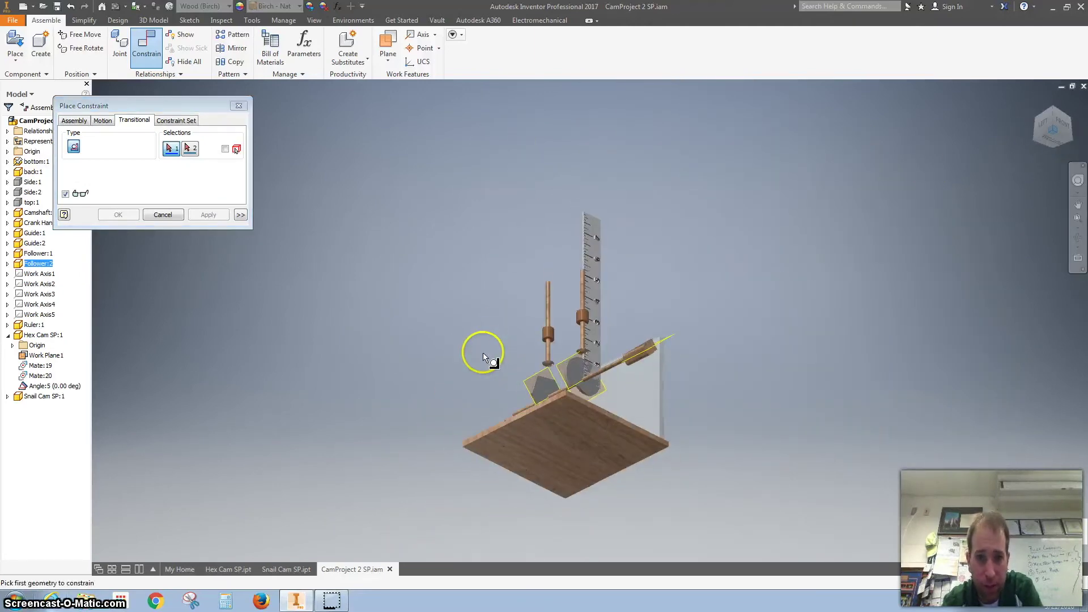
{"action": "scroll", "coordinate": [546, 355], "scroll_direction": "down", "scroll_amount": 6}
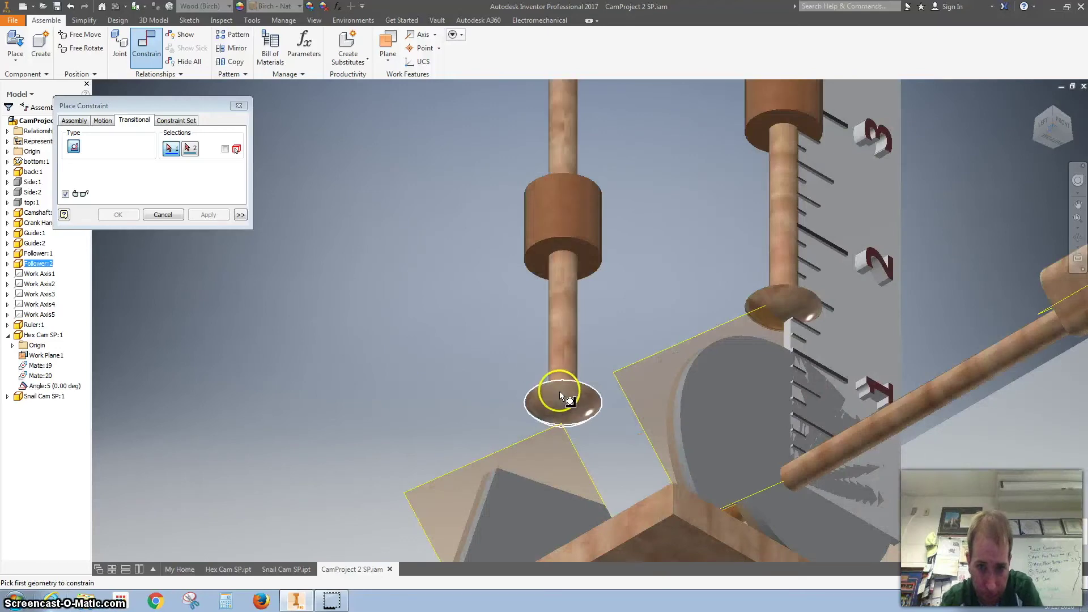
{"action": "left_click", "coordinate": [559, 391]}
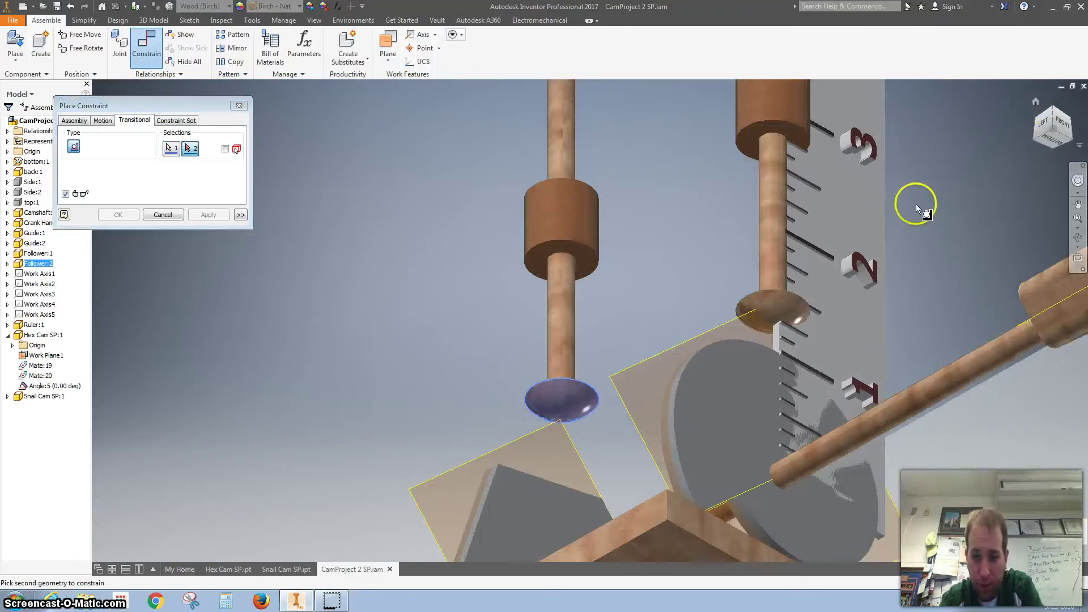
{"action": "scroll", "coordinate": [532, 334], "scroll_direction": "down", "scroll_amount": 5}
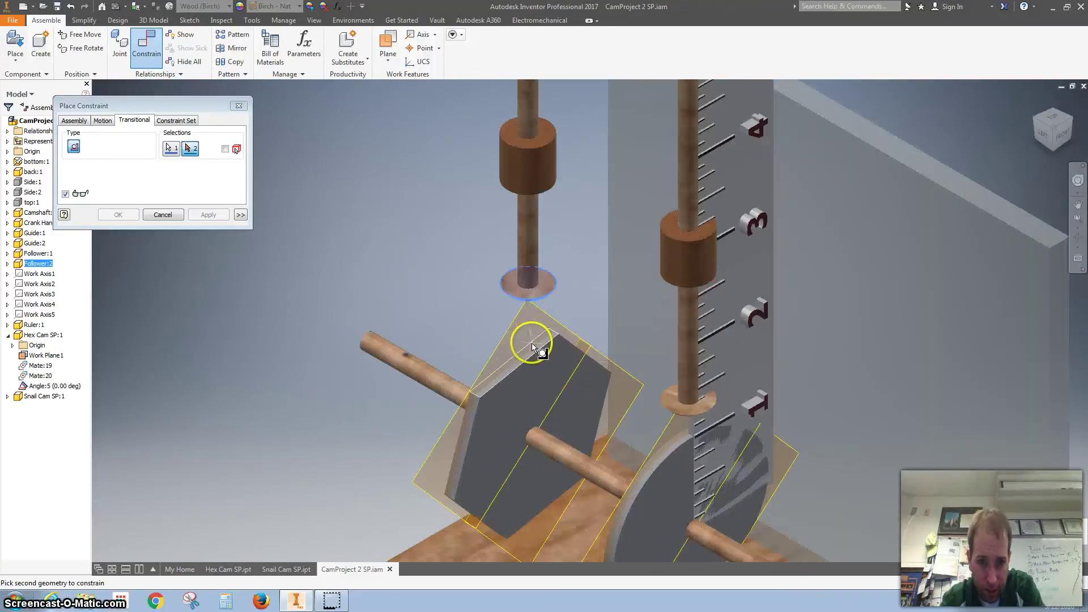
{"action": "scroll", "coordinate": [533, 347], "scroll_direction": "down", "scroll_amount": 2}
{"action": "left_click", "coordinate": [532, 345]}
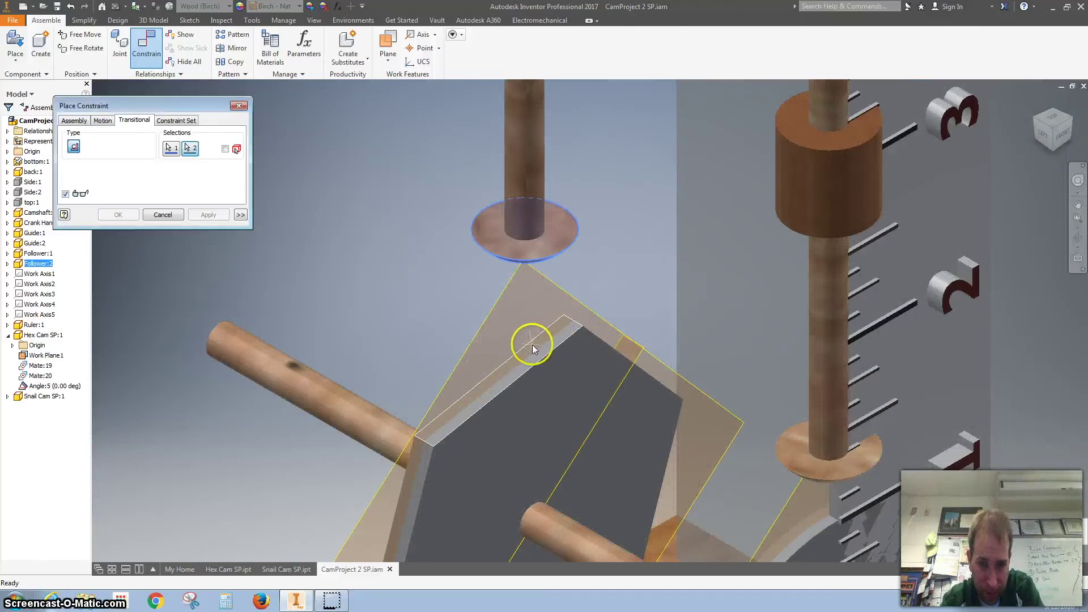
{"action": "left_click", "coordinate": [209, 215]}
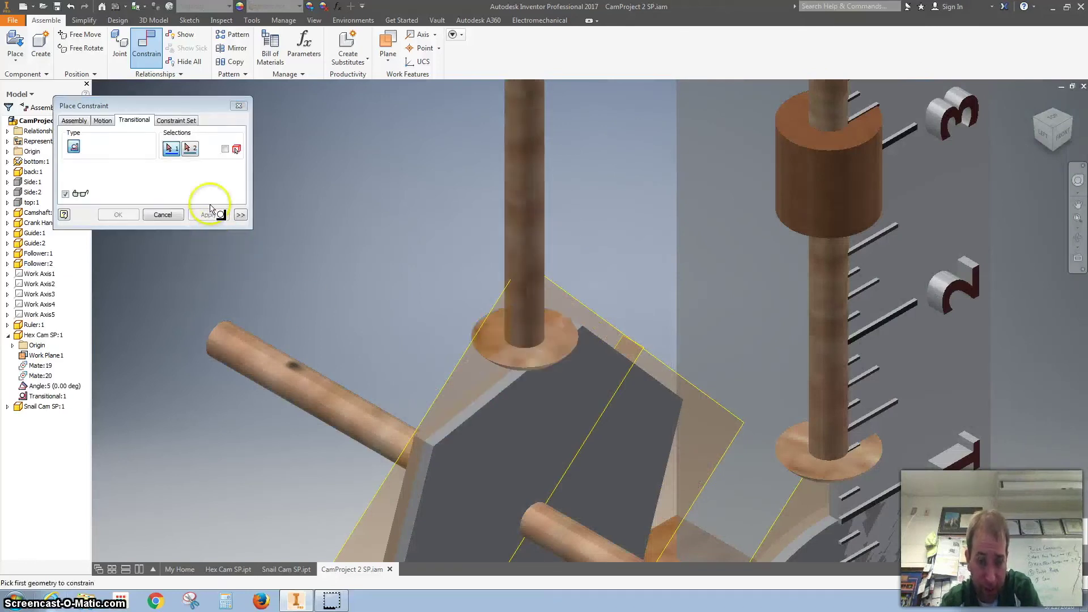
Add a transitional constraint between the right follower's foot and the snail cam's rim.
{"action": "left_click", "coordinate": [135, 120]}
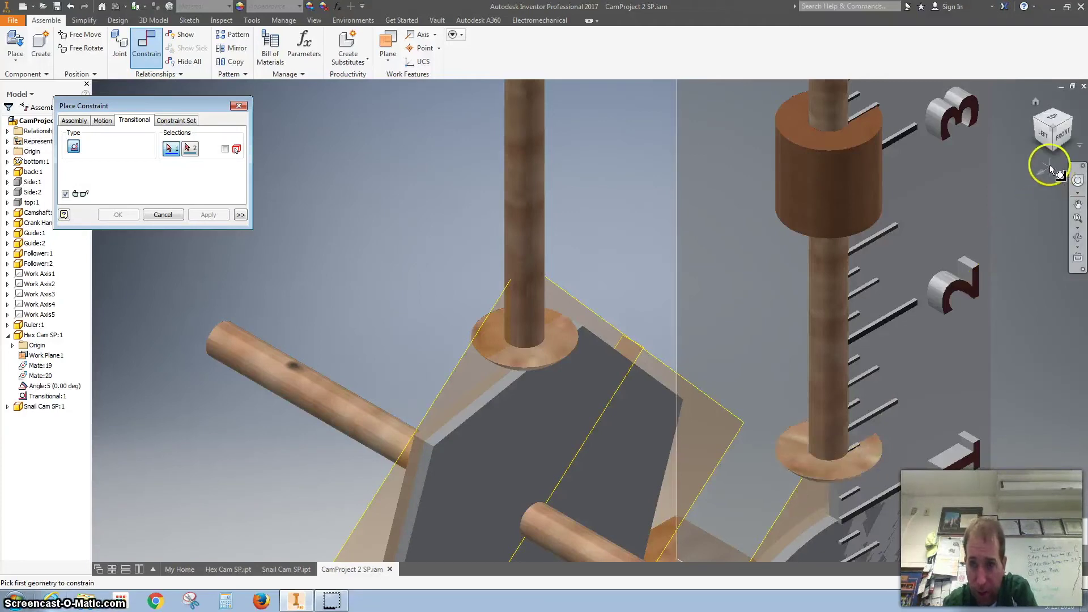
{"action": "scroll", "coordinate": [957, 232], "scroll_direction": "down", "scroll_amount": 5}
{"action": "scroll", "coordinate": [574, 373], "scroll_direction": "up", "scroll_amount": 8}
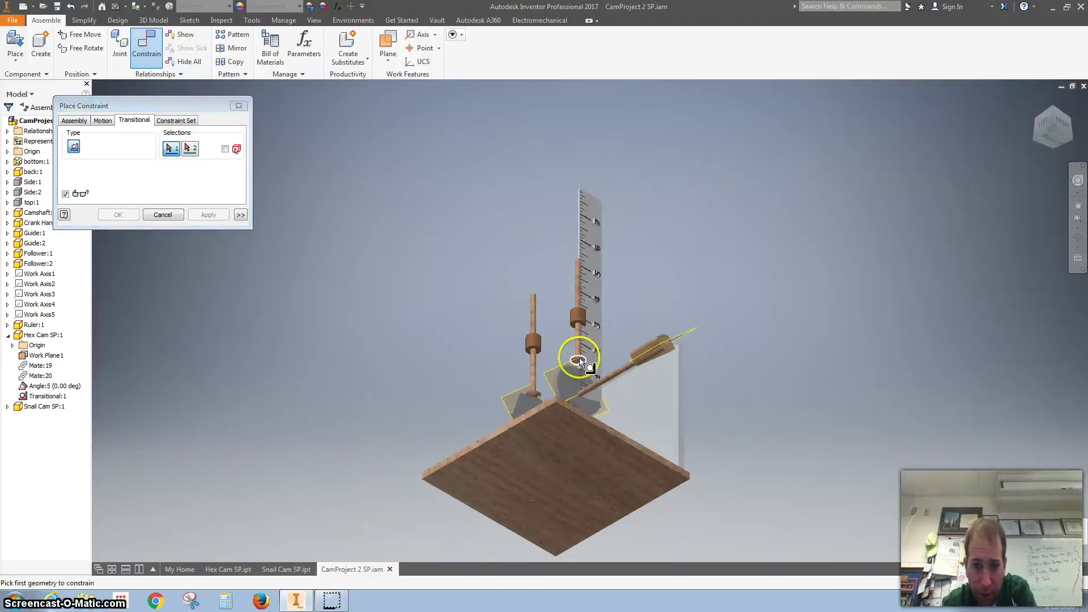
{"action": "left_click", "coordinate": [568, 374]}
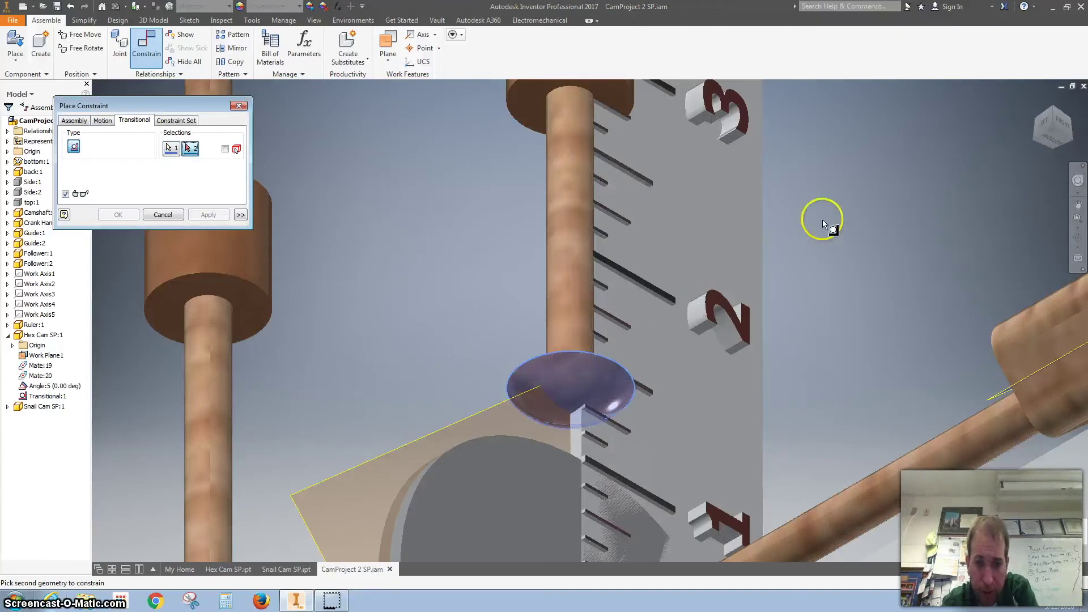
{"action": "left_click", "coordinate": [1035, 101]}
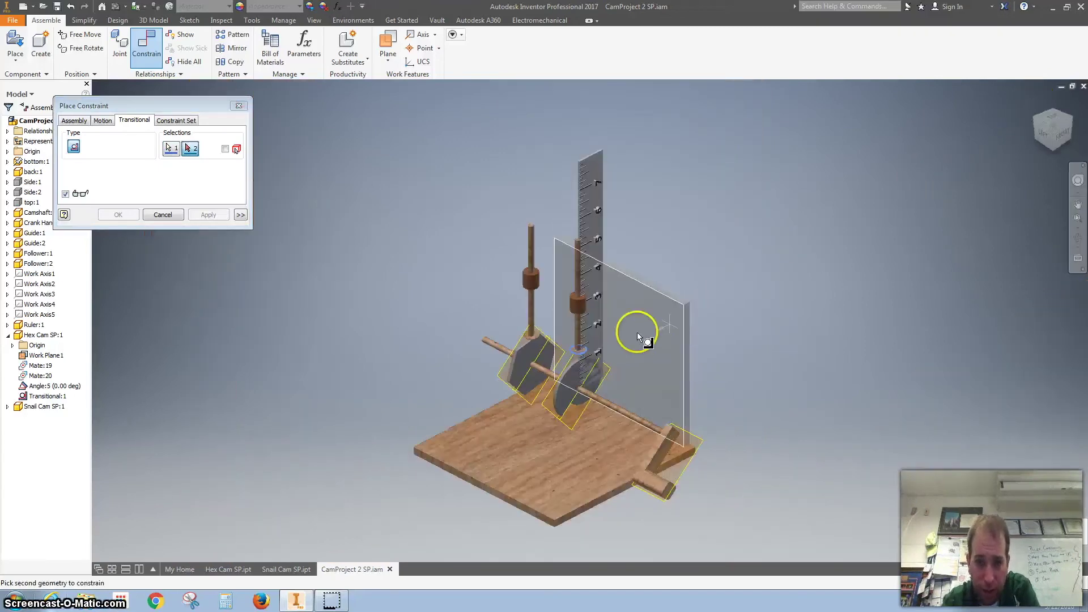
{"action": "scroll", "coordinate": [637, 332], "scroll_direction": "up", "scroll_amount": 6}
{"action": "left_click", "coordinate": [600, 340]}
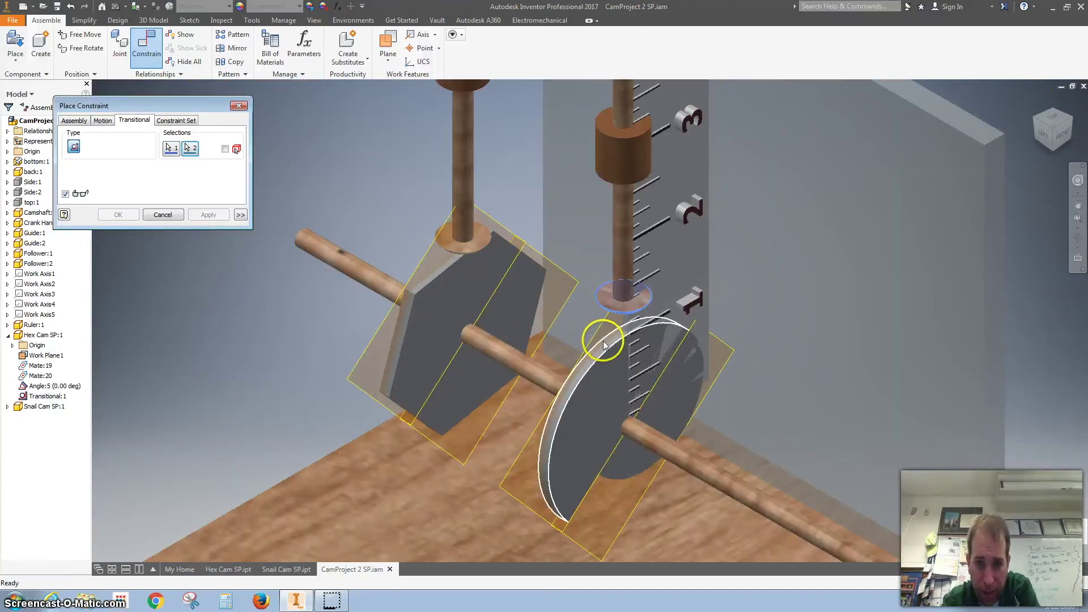
{"action": "left_click", "coordinate": [207, 216]}
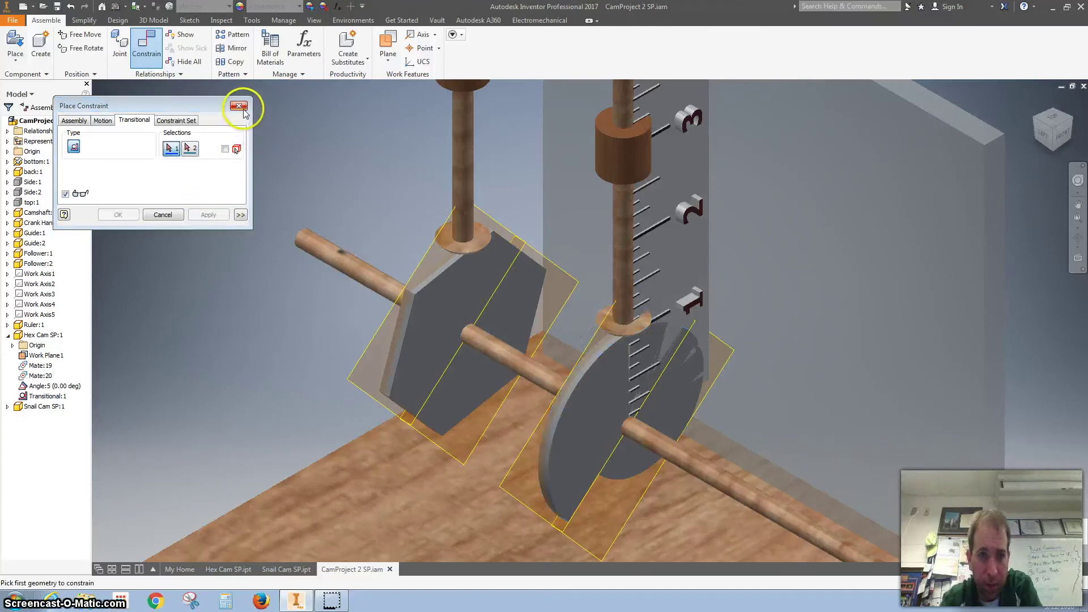
Close the constraint dialog and select the crank handle.
{"action": "left_click", "coordinate": [238, 106]}
{"action": "scroll", "coordinate": [673, 356], "scroll_direction": "down", "scroll_amount": 5}
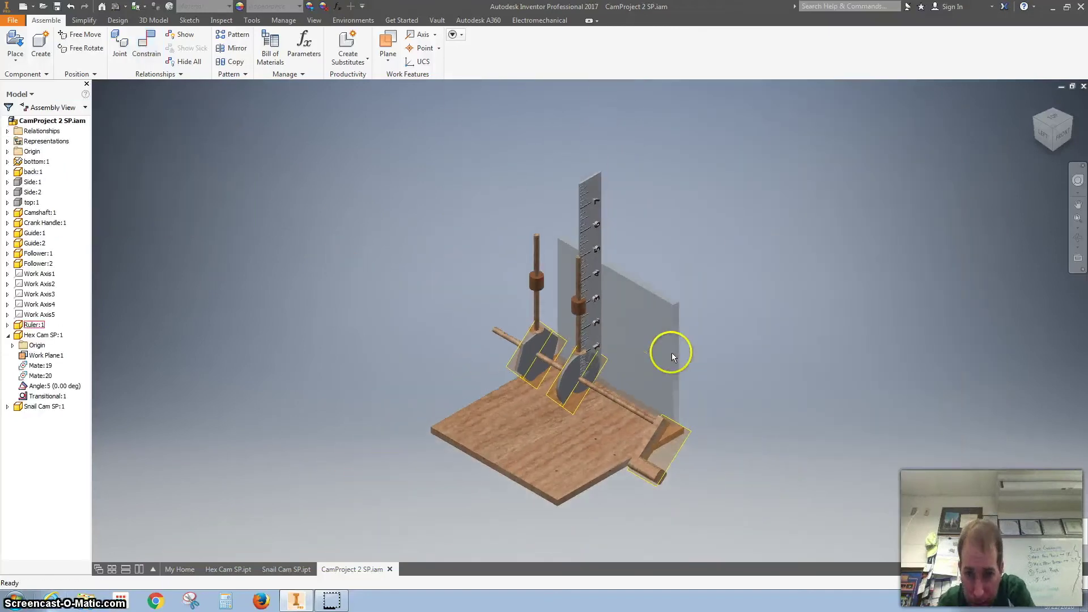
{"action": "scroll", "coordinate": [686, 439], "scroll_direction": "up", "scroll_amount": 5}
{"action": "left_click", "coordinate": [621, 491]}
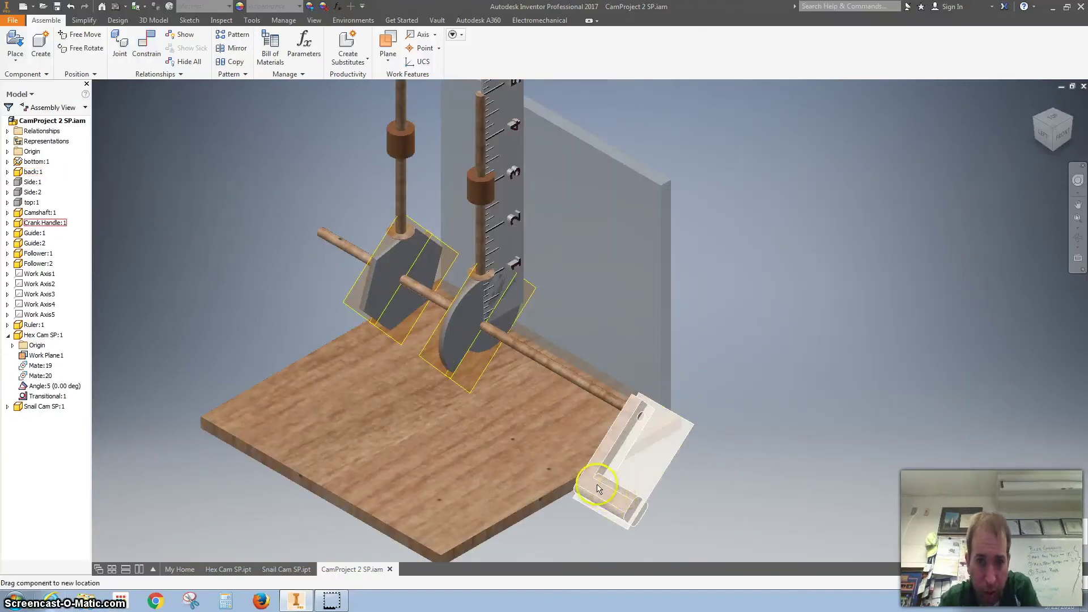
Drag the crank one way and back, watching both followers ride their cams.
{"action": "left_click_drag", "start_coordinate": [598, 489], "coordinate": [731, 384]}
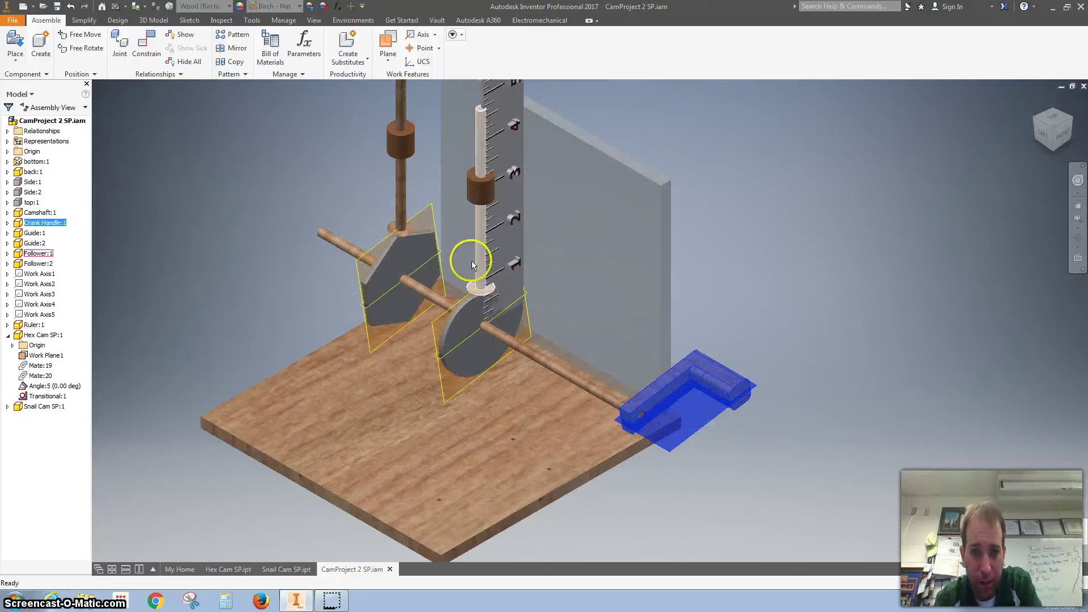
{"action": "left_click_drag", "start_coordinate": [719, 370], "coordinate": [705, 280]}
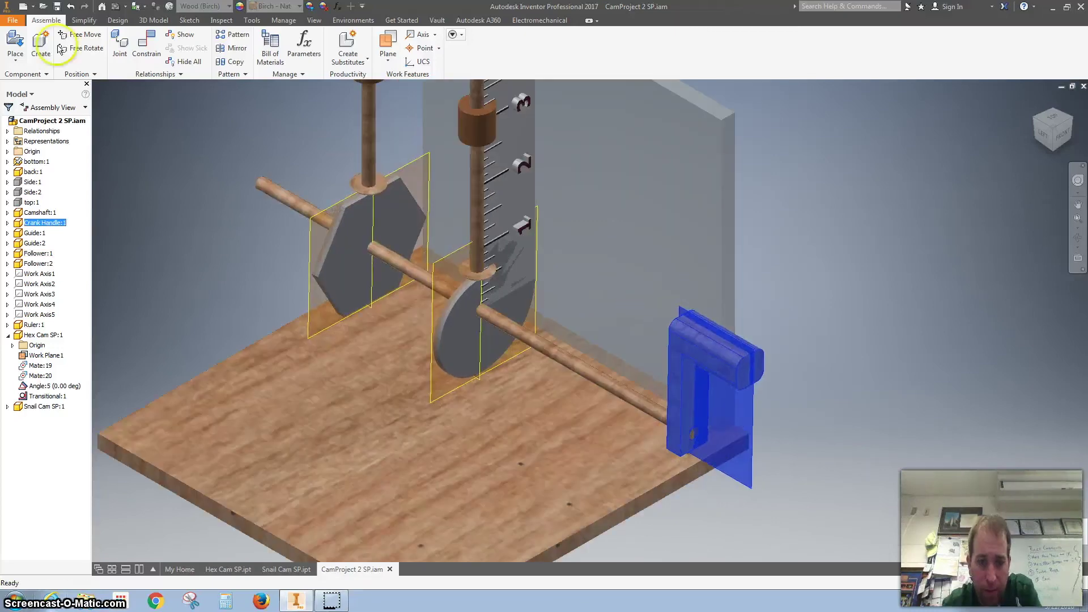
{"action": "left_click", "coordinate": [146, 43]}
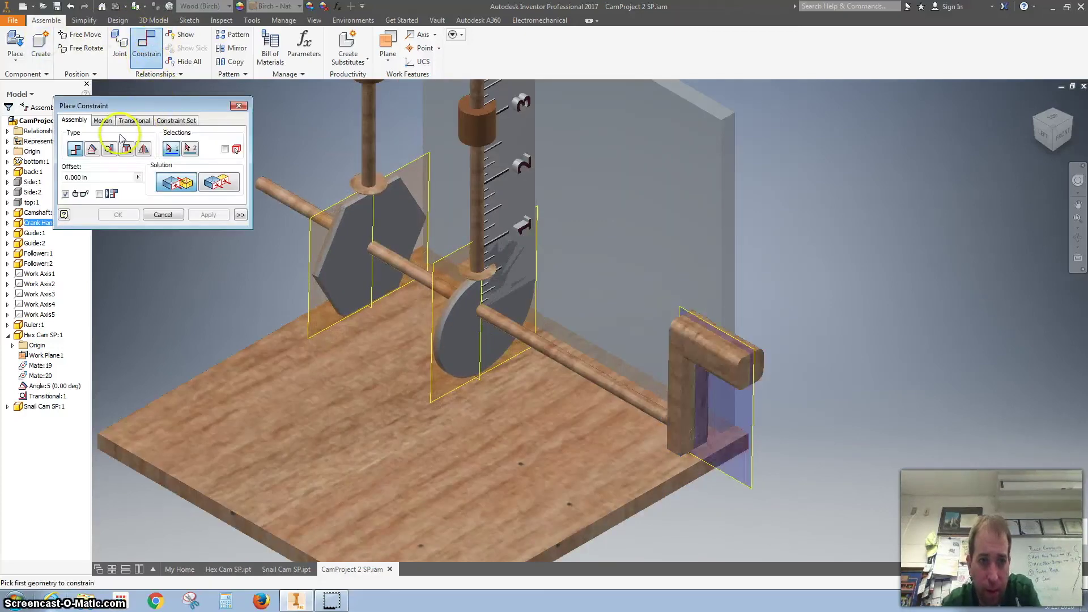
Angle the crank handle face against the back plate, previewing 45°, 90°, 135° and 180°.
{"action": "left_click", "coordinate": [93, 150]}
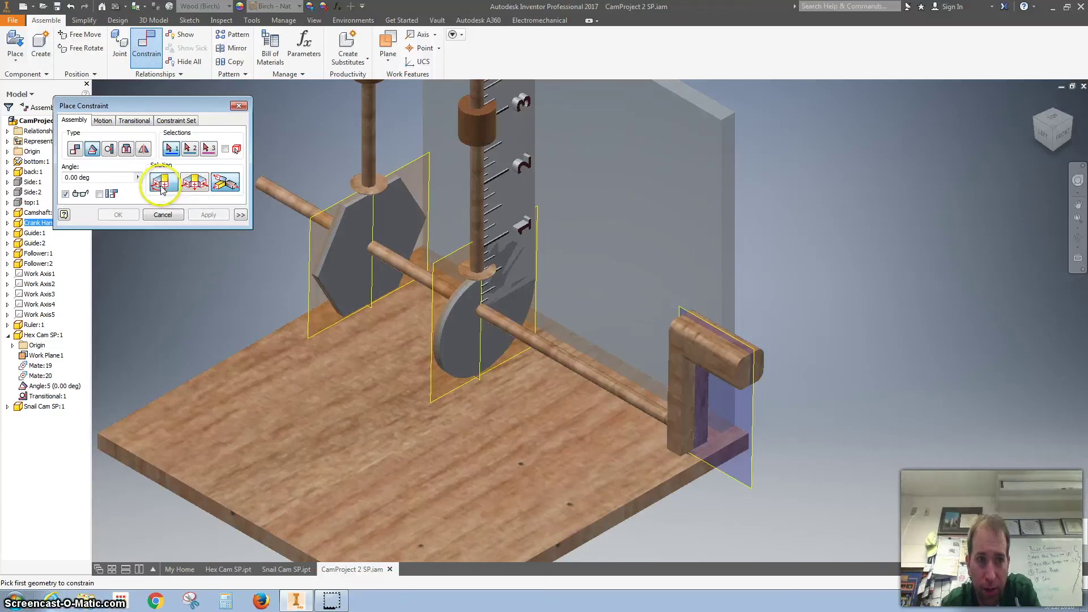
{"action": "left_click", "coordinate": [689, 350]}
{"action": "left_click", "coordinate": [663, 249]}
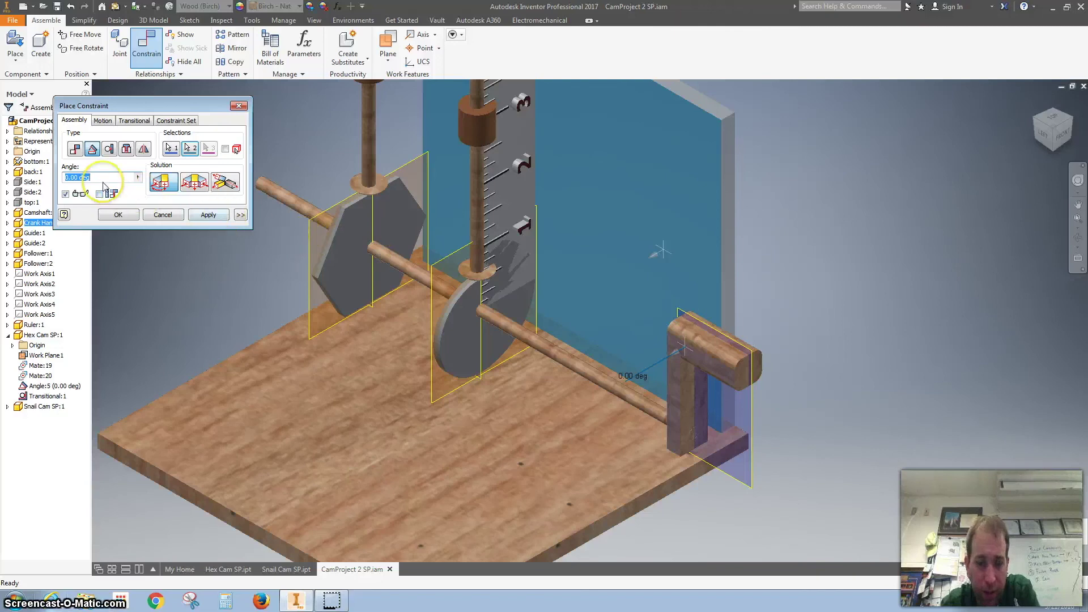
{"action": "type", "text": "45"}
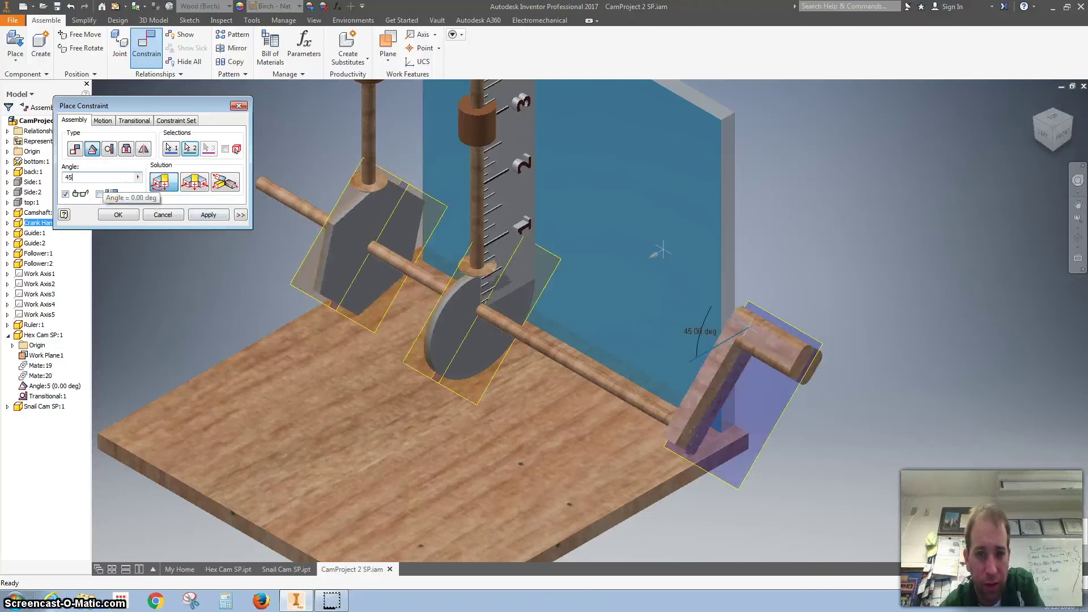
{"action": "scroll", "coordinate": [481, 265], "scroll_direction": "up", "scroll_amount": 5}
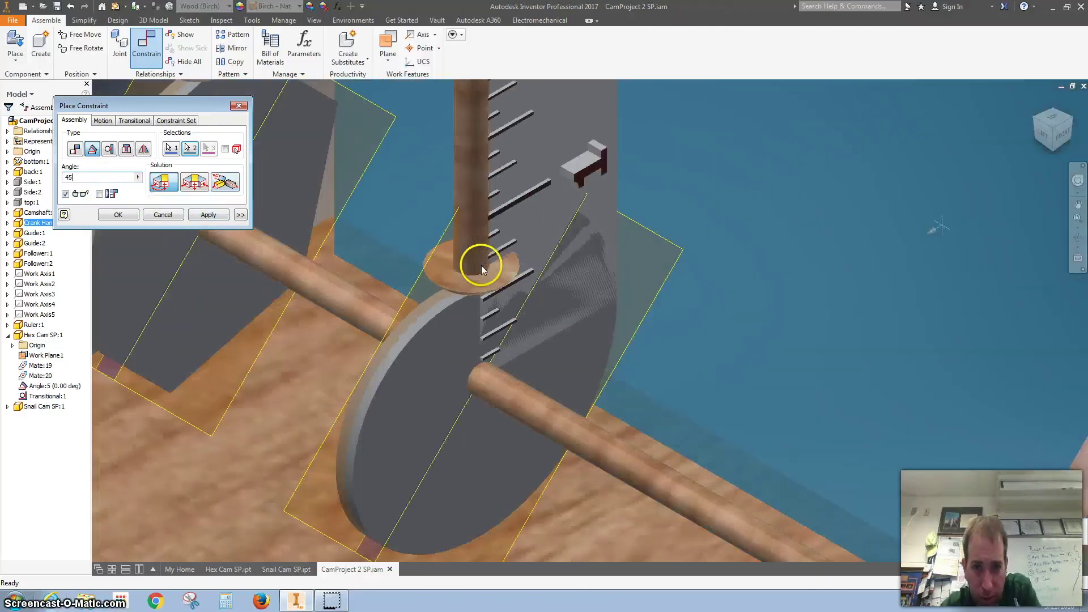
{"action": "key", "text": "F5"}
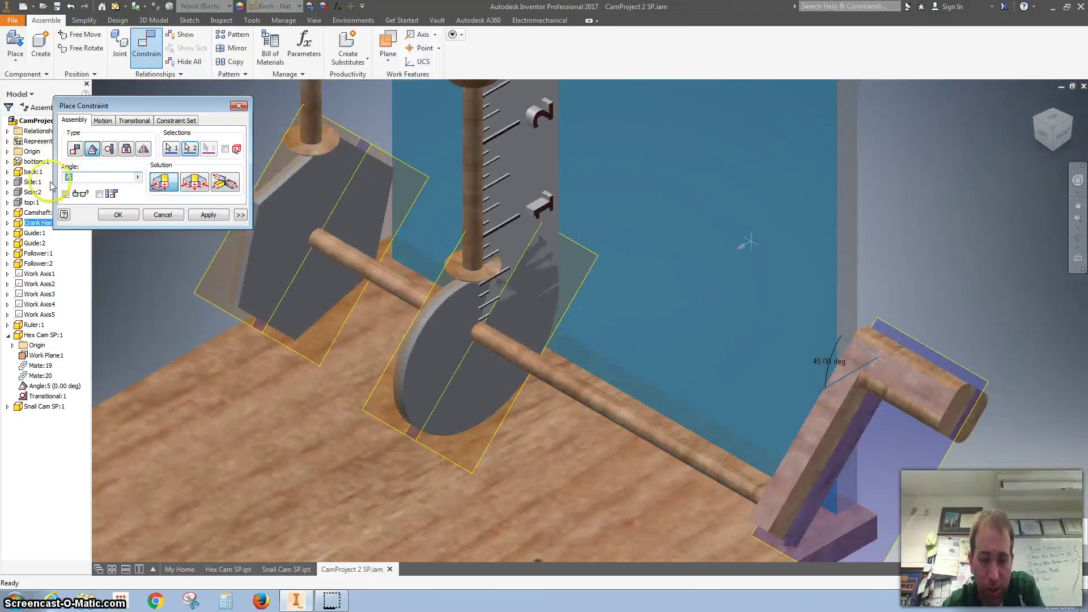
{"action": "type", "text": "90"}
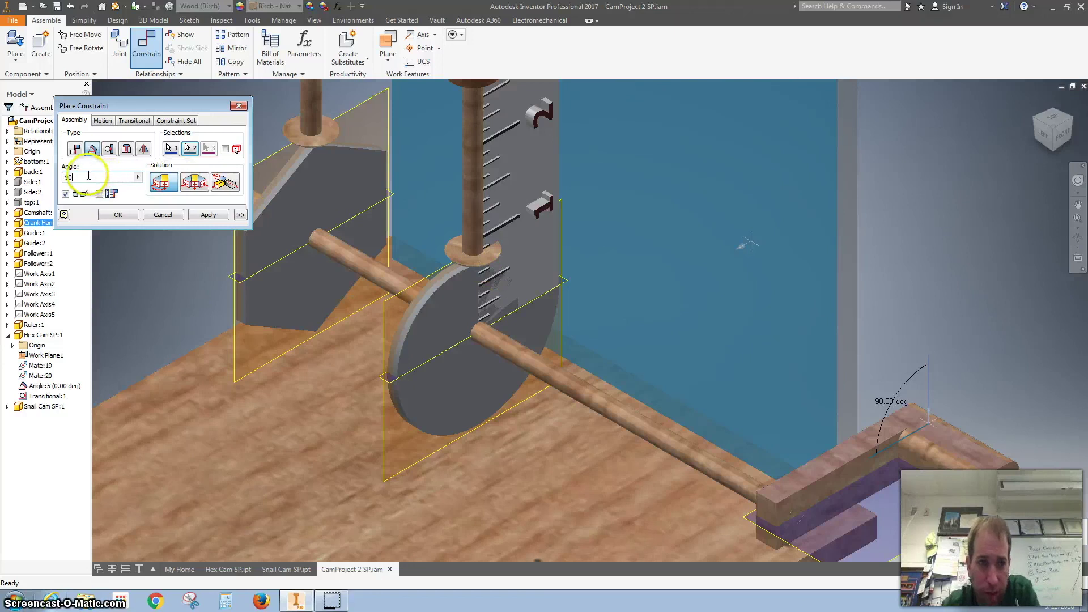
{"action": "left_click_drag", "start_coordinate": [79, 177], "coordinate": [56, 181]}
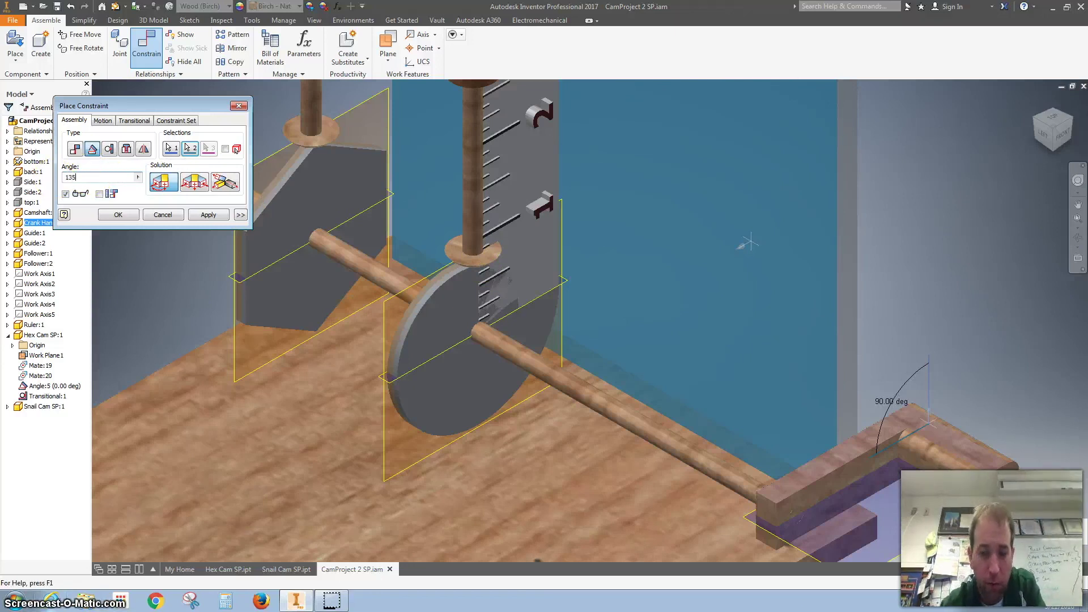
{"action": "type", "text": "135"}
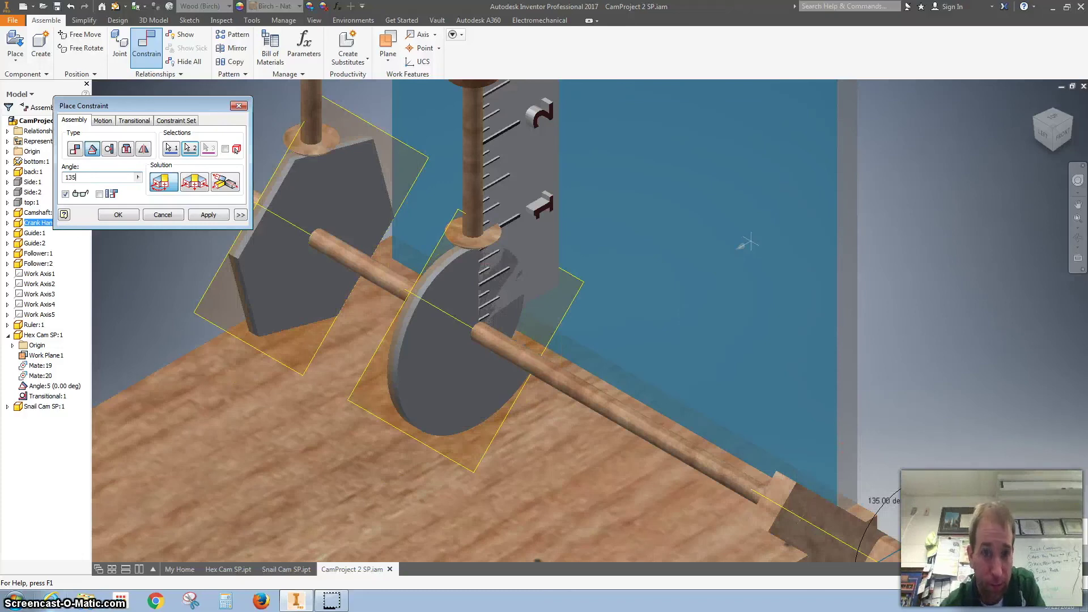
{"action": "left_click", "coordinate": [85, 180]}
{"action": "type", "text": "1"}
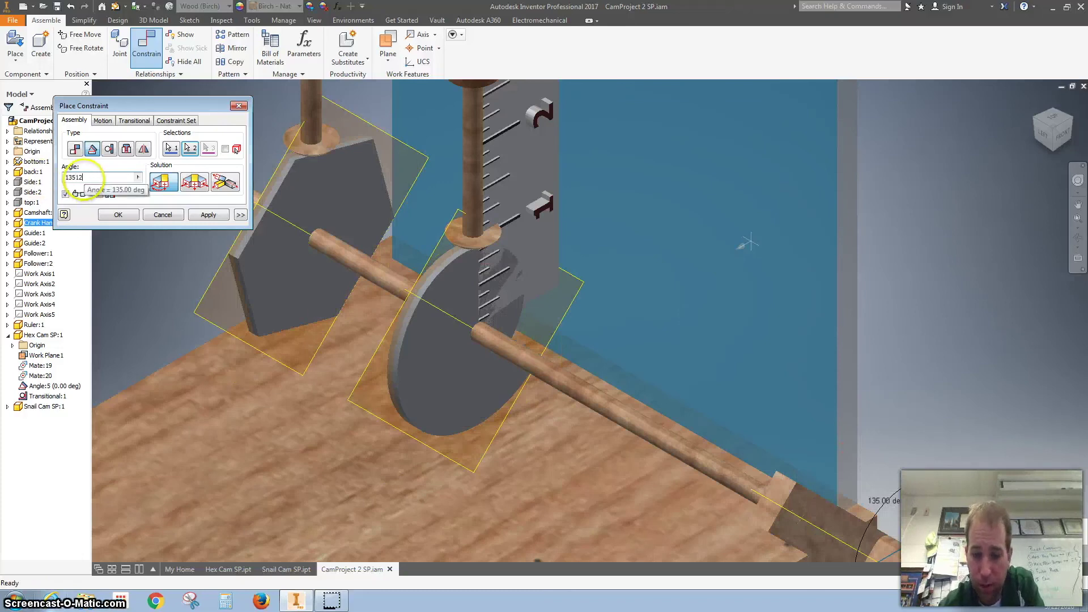
{"action": "type", "text": "80"}
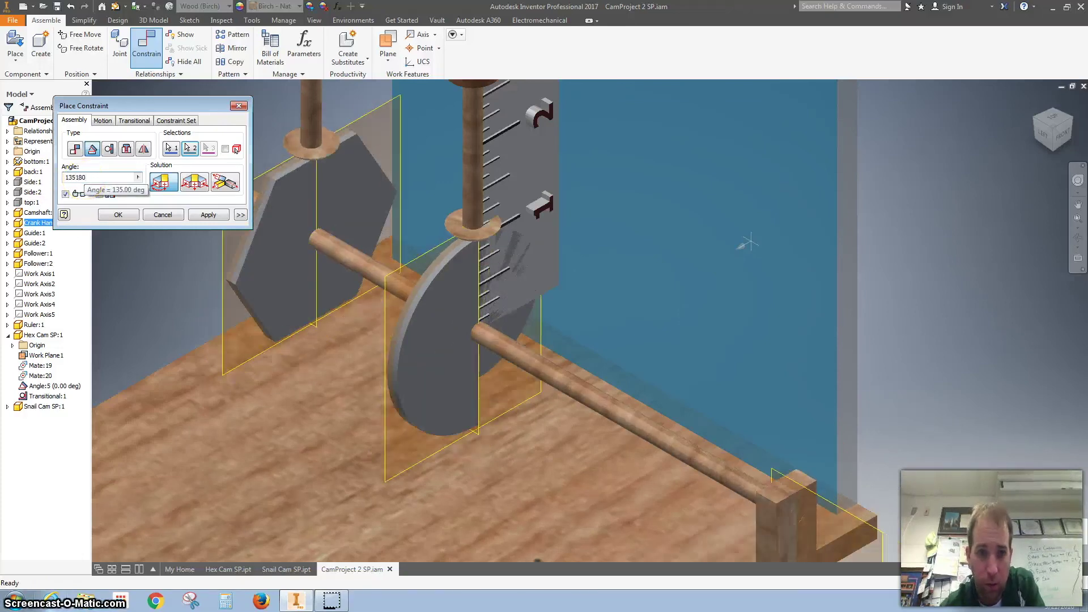
{"action": "double_click", "coordinate": [80, 177]}
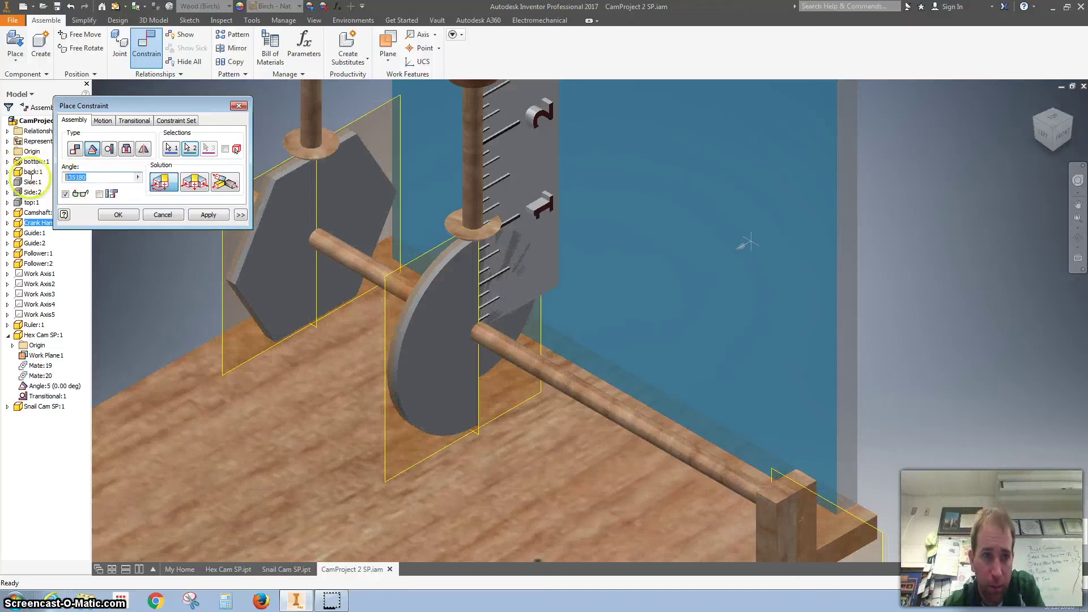